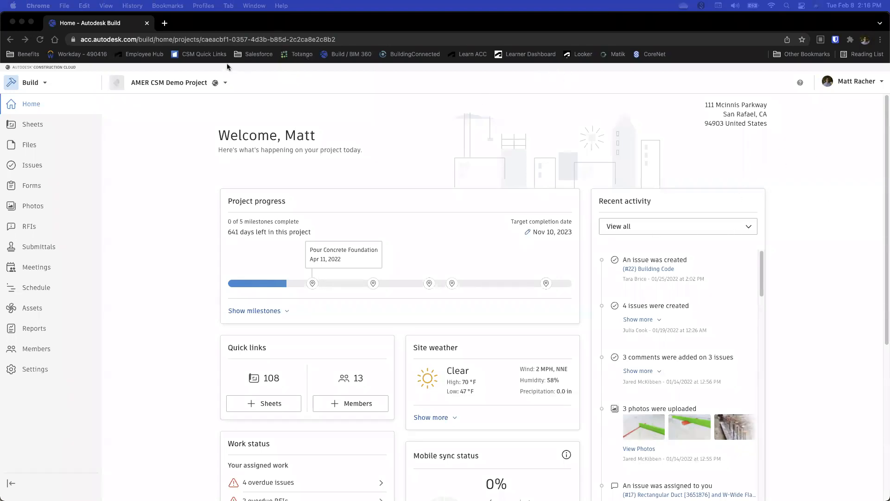
Look over the available products and the project switcher, and open the full list of all projects
{"action": "left_click", "coordinate": [45, 84]}
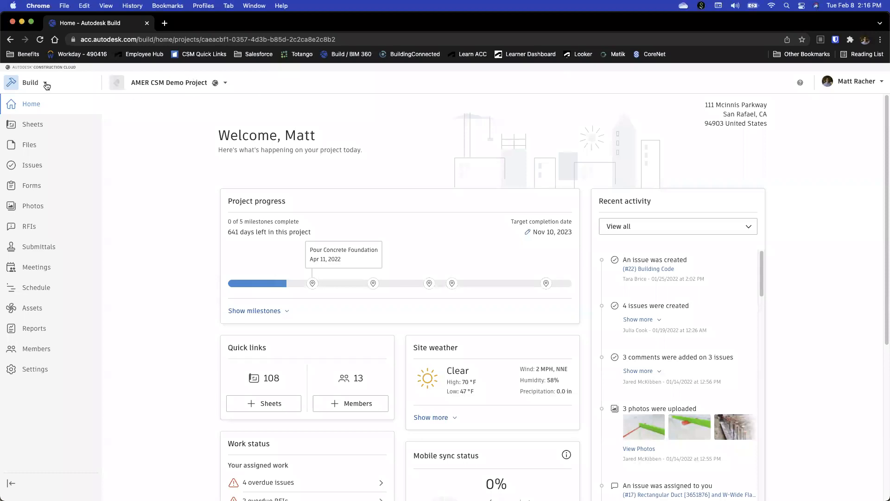
{"action": "left_click", "coordinate": [46, 84]}
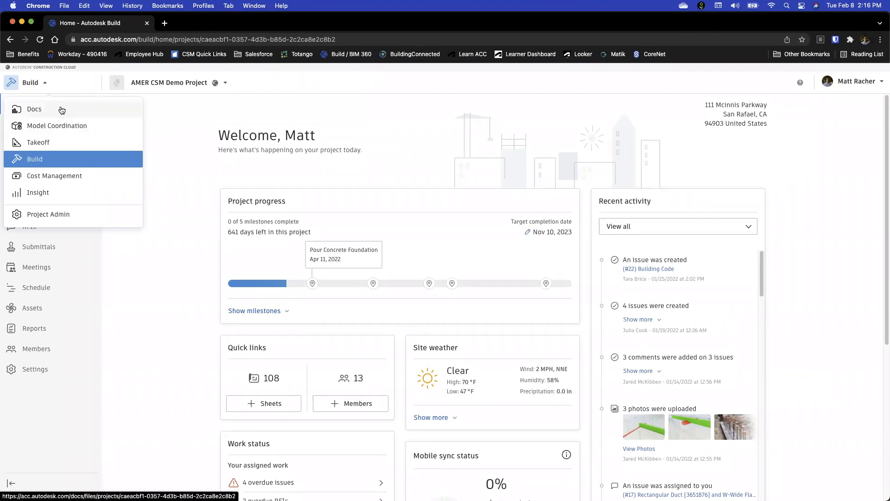
{"action": "left_click", "coordinate": [224, 85]}
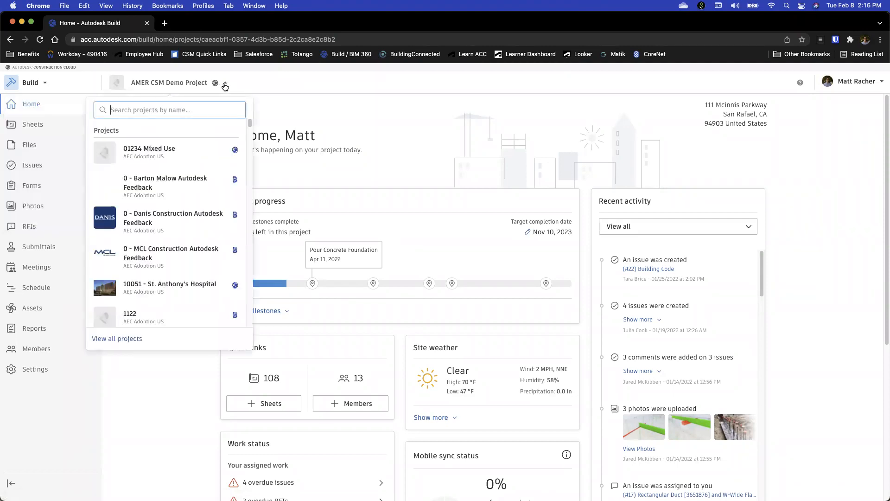
{"action": "scroll", "coordinate": [212, 200], "scroll_direction": "down", "scroll_amount": 15}
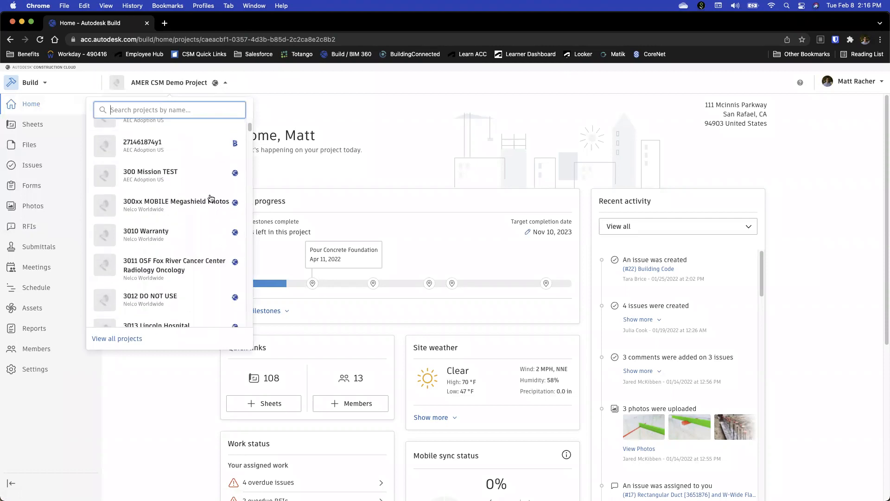
{"action": "scroll", "coordinate": [212, 200], "scroll_direction": "up", "scroll_amount": 15}
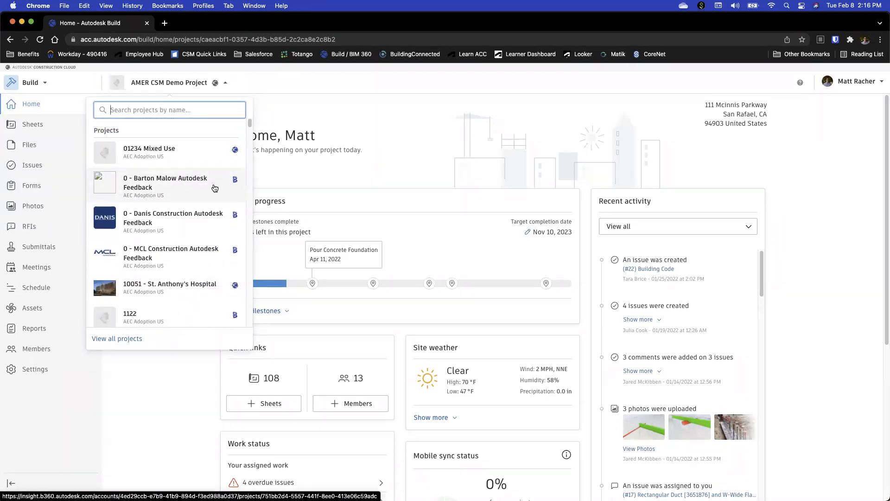
{"action": "left_click", "coordinate": [134, 340]}
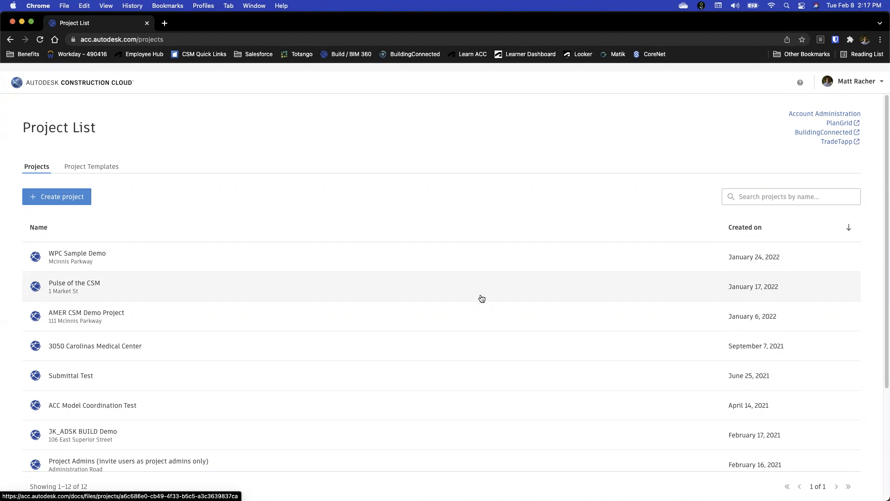
Look through the project list, search it for "csm" and open the AMER CSM Demo Project
{"action": "scroll", "coordinate": [344, 276], "scroll_direction": "down", "scroll_amount": 3}
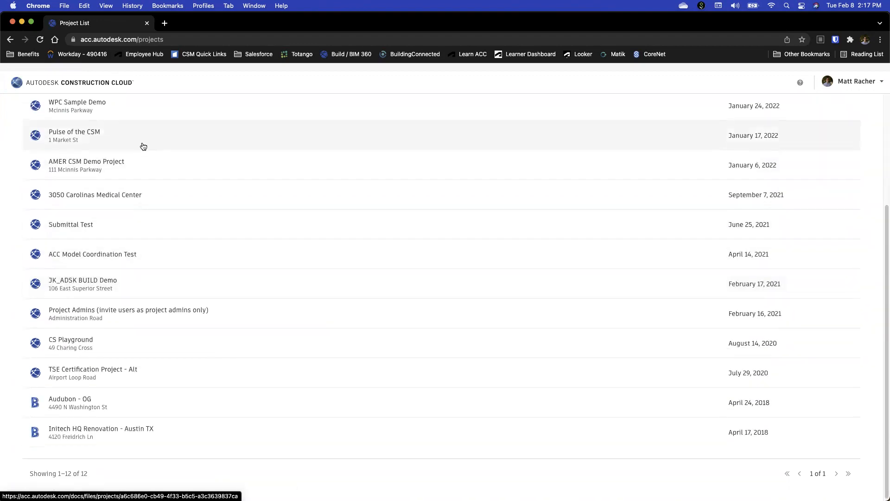
{"action": "scroll", "coordinate": [107, 135], "scroll_direction": "up", "scroll_amount": 2}
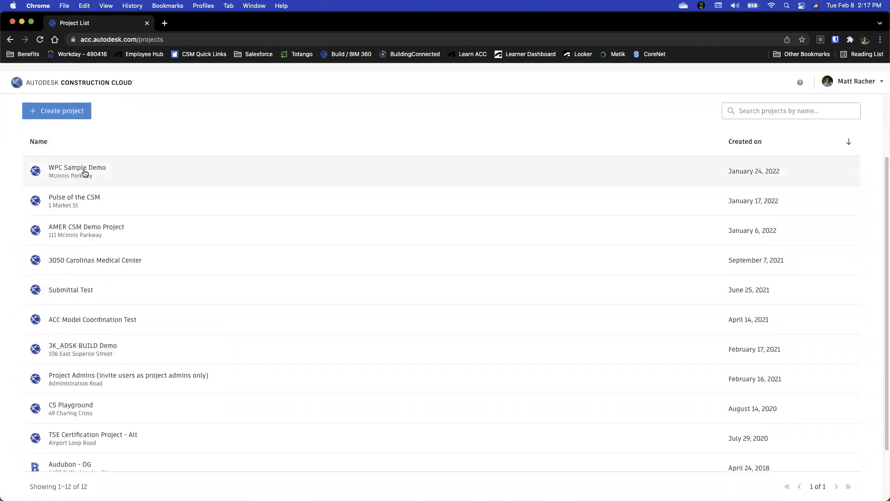
{"action": "scroll", "coordinate": [70, 172], "scroll_direction": "down", "scroll_amount": 1}
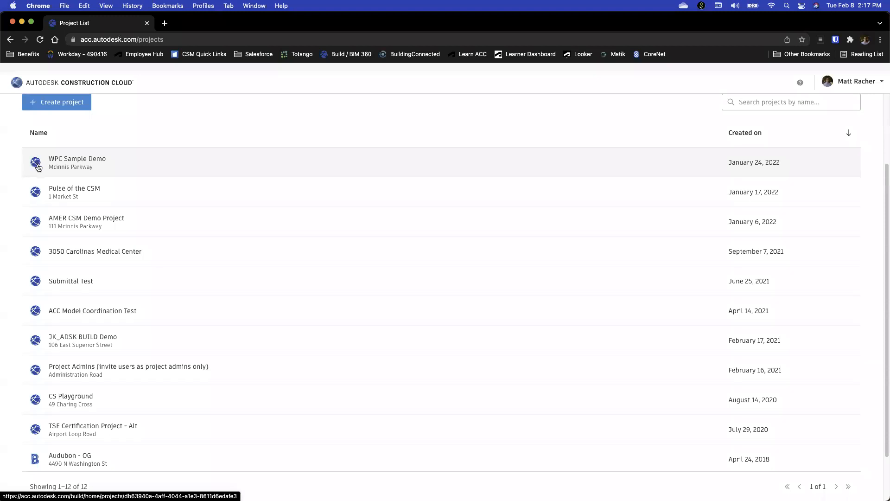
{"action": "scroll", "coordinate": [241, 281], "scroll_direction": "down", "scroll_amount": 2}
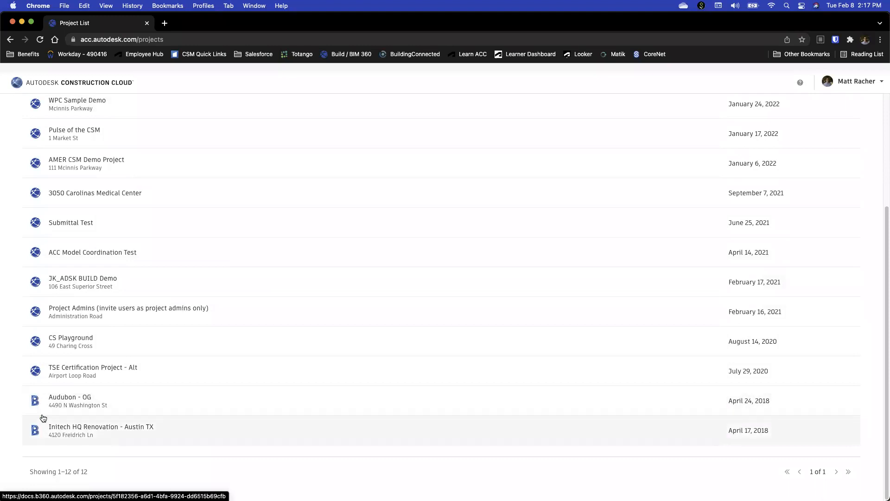
{"action": "scroll", "coordinate": [42, 419], "scroll_direction": "up", "scroll_amount": 5}
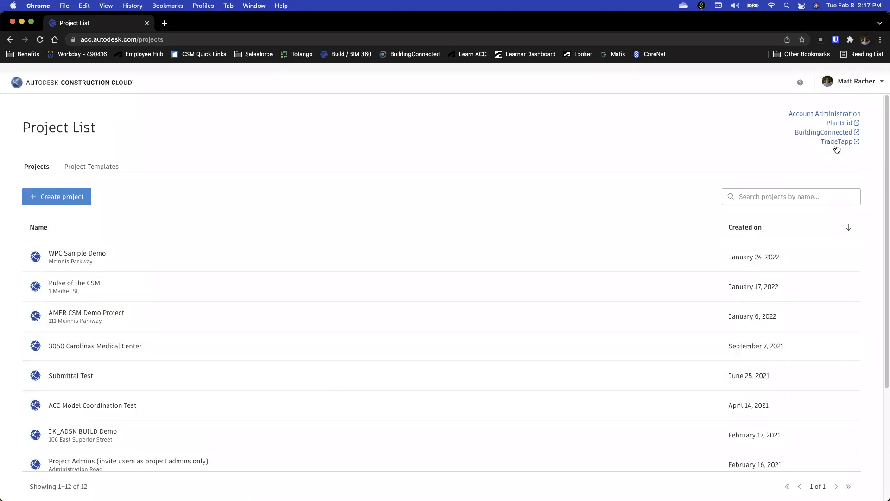
{"action": "left_click", "coordinate": [788, 197]}
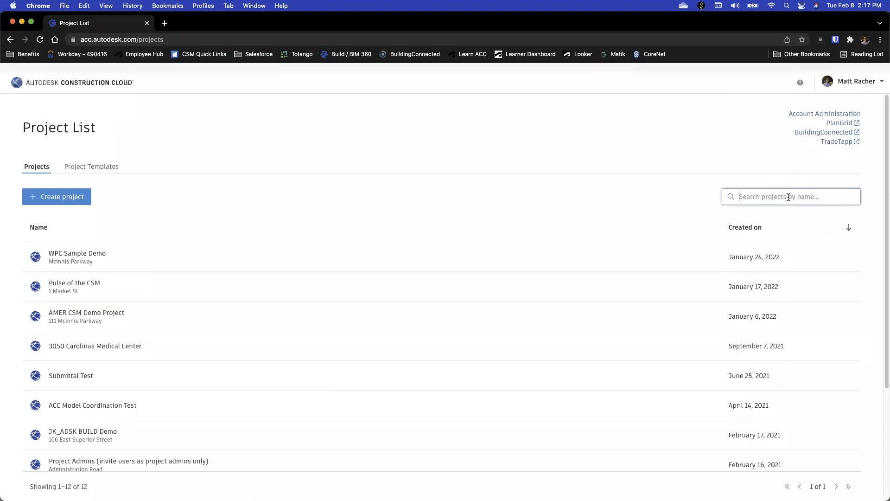
{"action": "type", "text": "csm"}
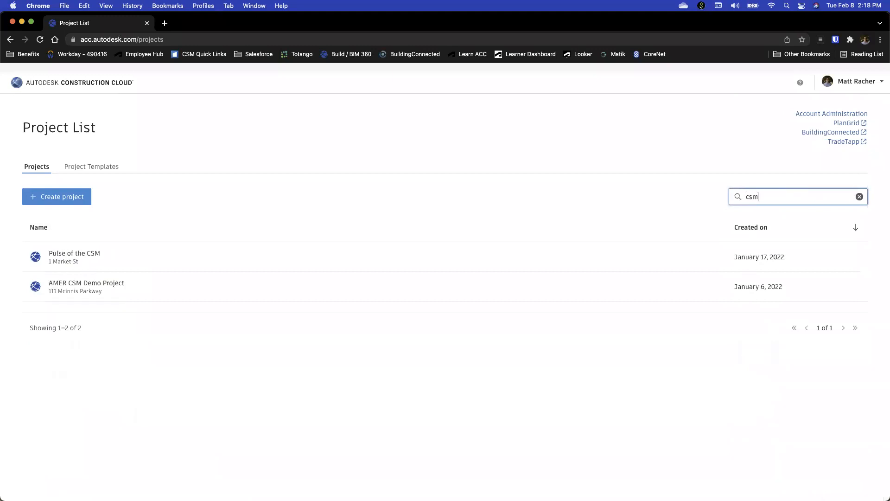
{"action": "left_click", "coordinate": [100, 287]}
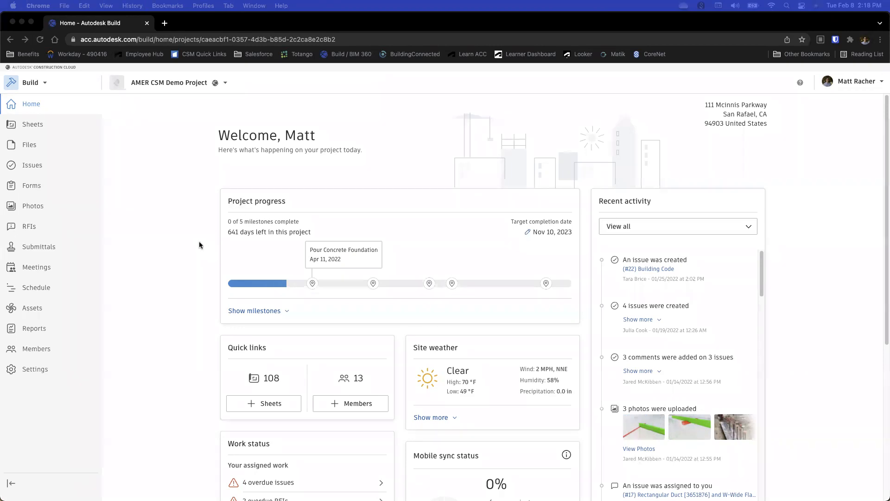
Expand the milestones under Project progress and view the entry fields for a new milestone without creating one
{"action": "left_click", "coordinate": [264, 311]}
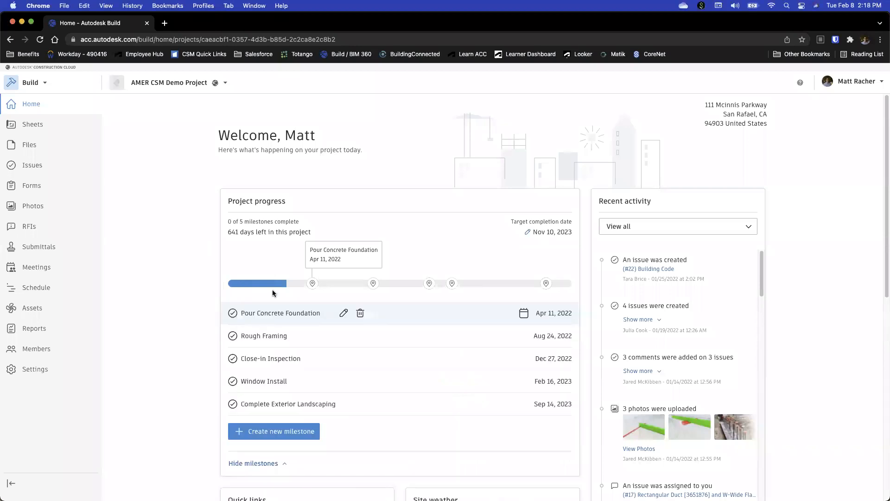
{"action": "scroll", "coordinate": [272, 289], "scroll_direction": "down", "scroll_amount": 1}
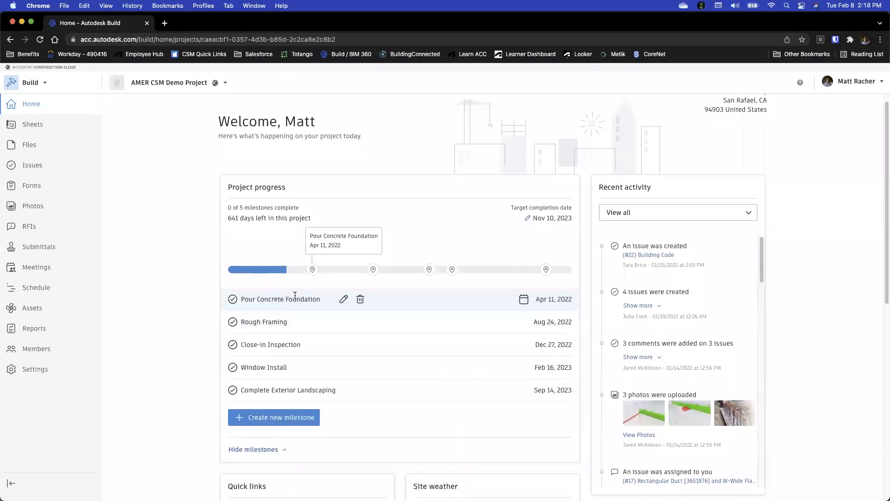
{"action": "left_click", "coordinate": [272, 418]}
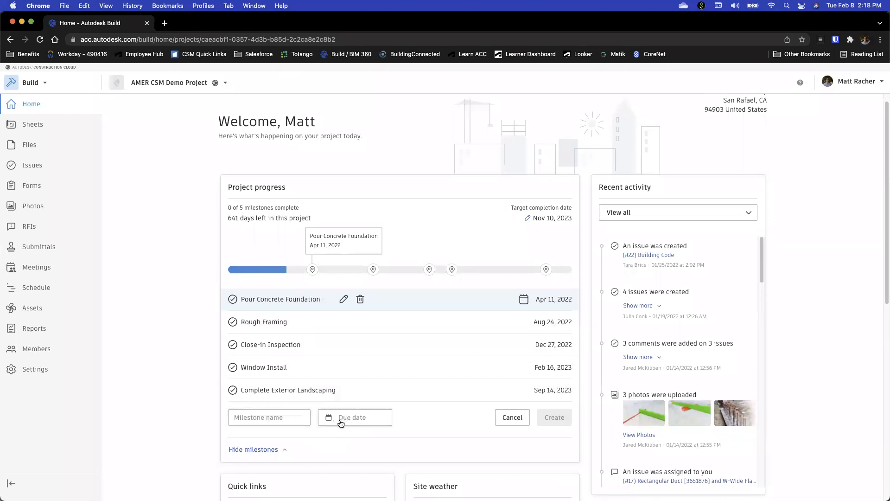
{"action": "left_click", "coordinate": [510, 418]}
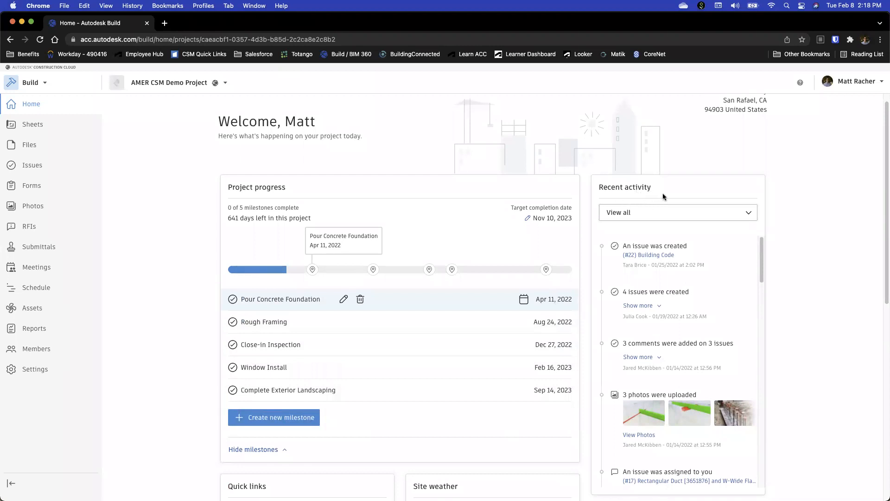
Review the Recent activity filter options, the details of the issues created entry, and the older activity entries
{"action": "left_click", "coordinate": [698, 215]}
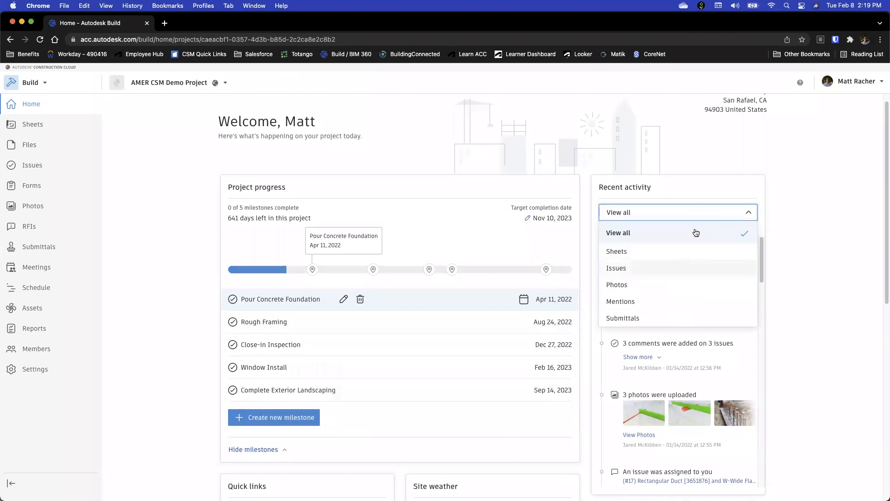
{"action": "left_click", "coordinate": [700, 214]}
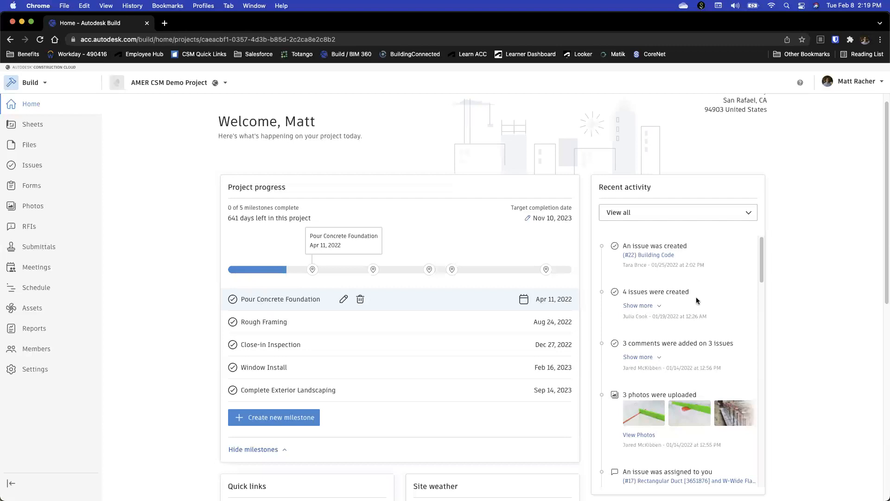
{"action": "left_click", "coordinate": [642, 308]}
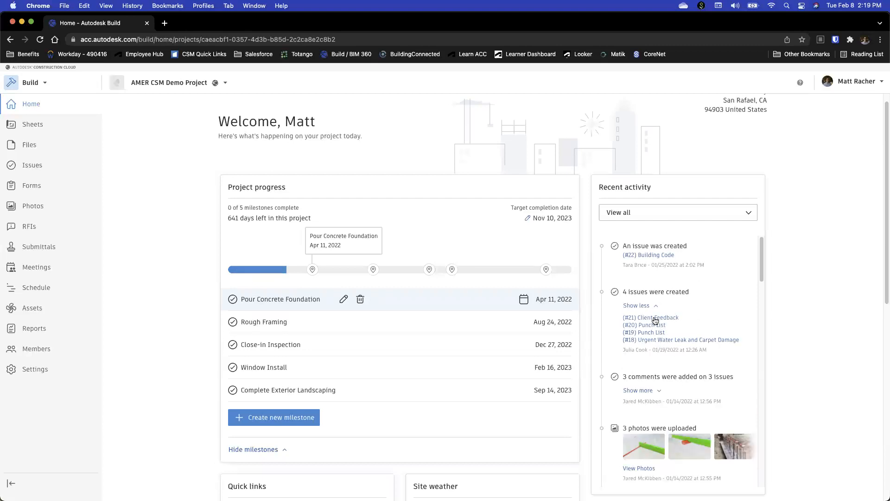
{"action": "left_click", "coordinate": [653, 307]}
{"action": "scroll", "coordinate": [655, 312], "scroll_direction": "down", "scroll_amount": 3}
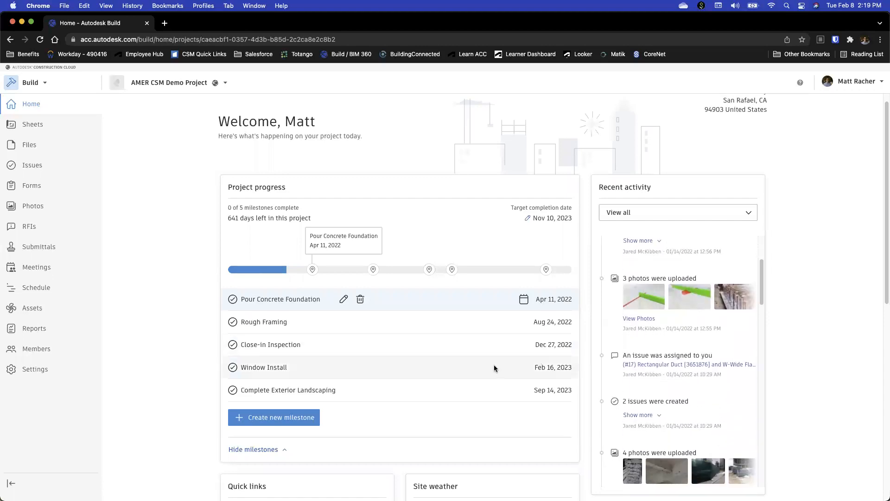
Check the project address on the home page and expand the Site weather card to view the multi-day forecast
{"action": "scroll", "coordinate": [397, 312], "scroll_direction": "down", "scroll_amount": 5}
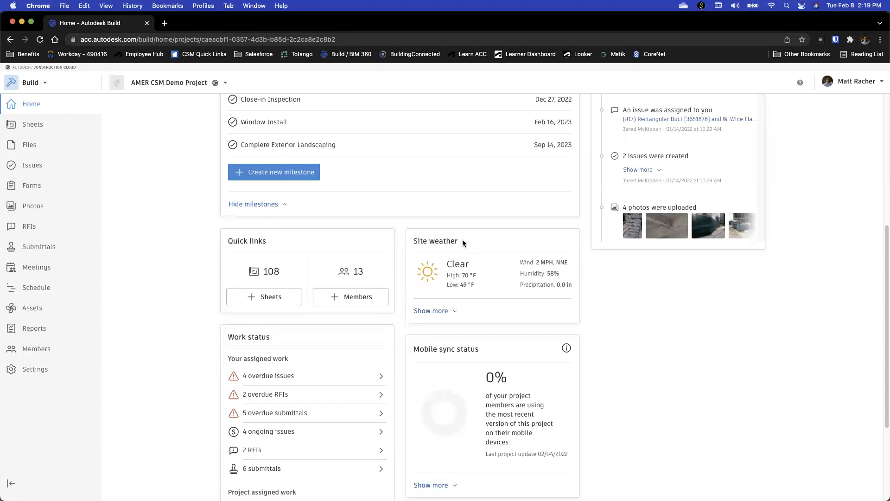
{"action": "scroll", "coordinate": [483, 242], "scroll_direction": "up", "scroll_amount": 10}
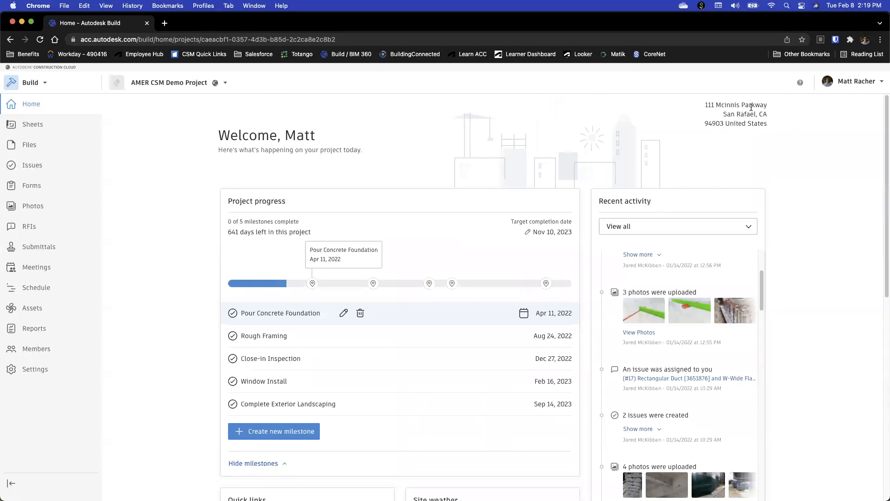
{"action": "scroll", "coordinate": [779, 153], "scroll_direction": "down", "scroll_amount": 3}
{"action": "scroll", "coordinate": [596, 275], "scroll_direction": "down", "scroll_amount": 8}
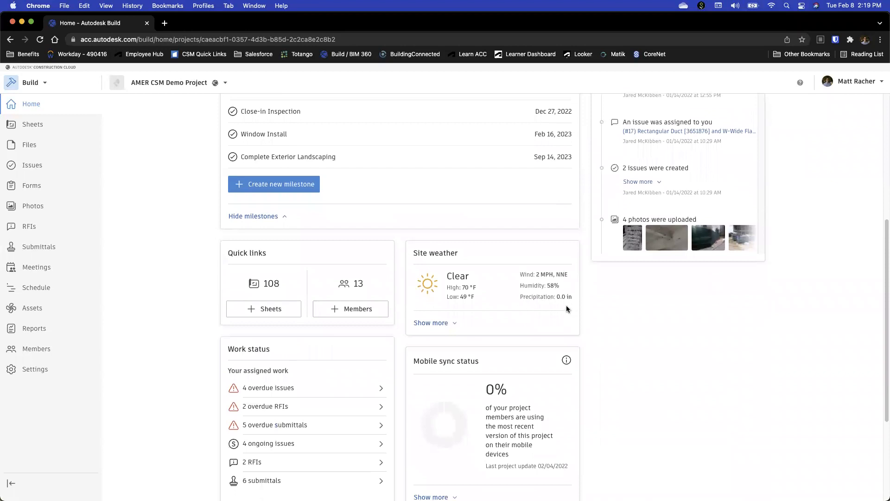
{"action": "left_click", "coordinate": [440, 324]}
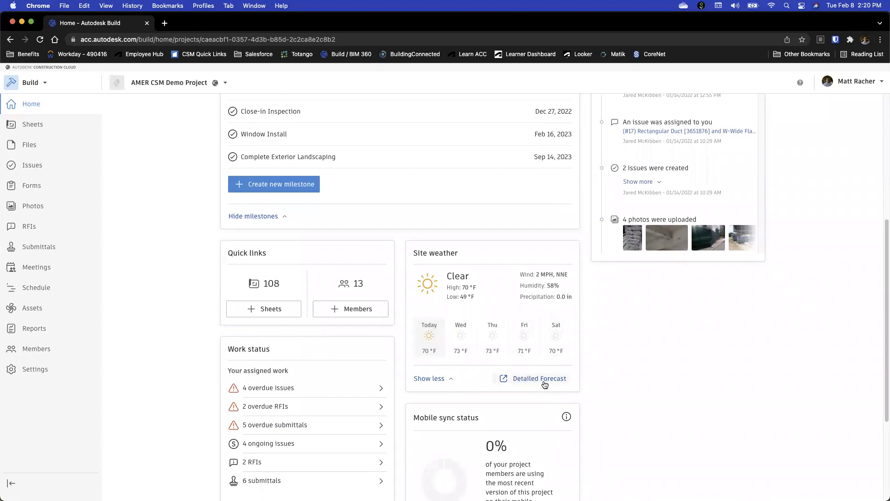
Expand the Mobile sync status card to review each member's sync status and last synced date
{"action": "scroll", "coordinate": [605, 358], "scroll_direction": "down", "scroll_amount": 3}
{"action": "scroll", "coordinate": [605, 359], "scroll_direction": "down", "scroll_amount": 1}
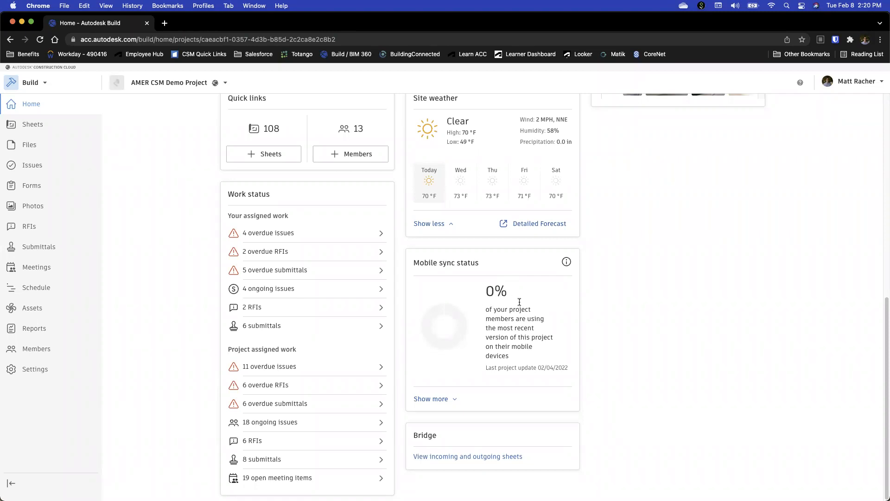
{"action": "left_click", "coordinate": [445, 400]}
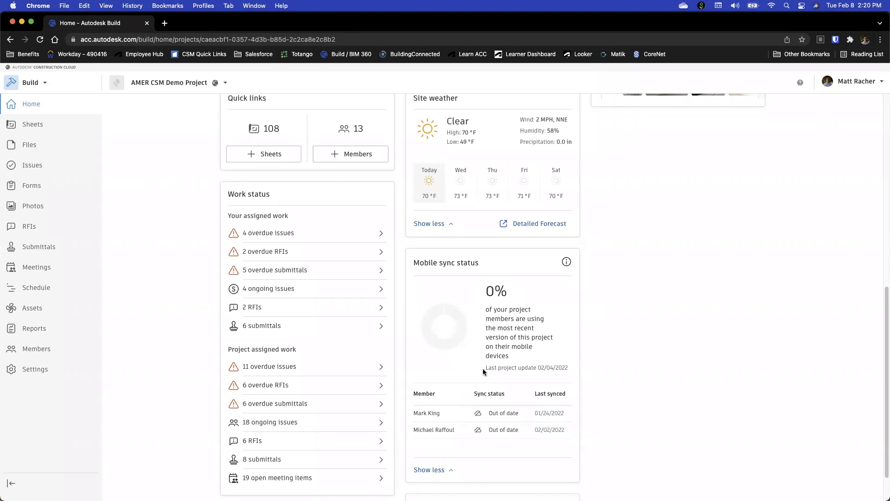
{"action": "scroll", "coordinate": [463, 404], "scroll_direction": "down", "scroll_amount": 1}
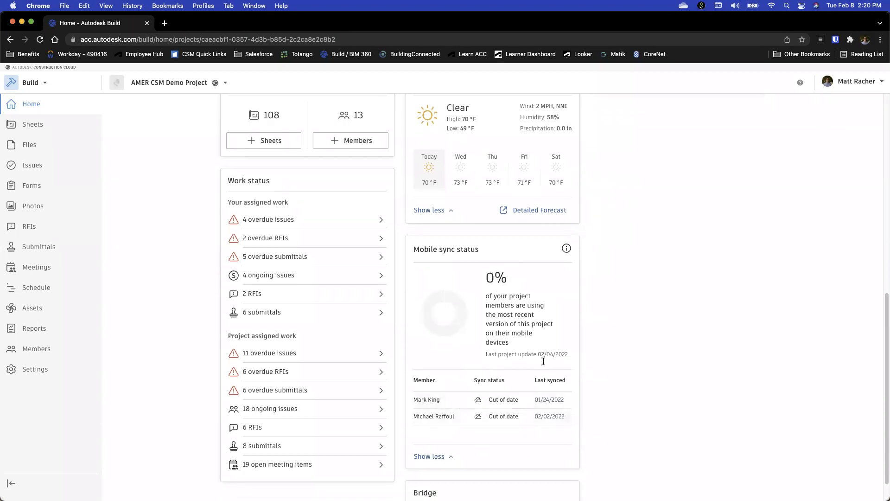
{"action": "mouse_move", "coordinate": [549, 403]}
{"action": "scroll", "coordinate": [658, 346], "scroll_direction": "down", "scroll_amount": 2}
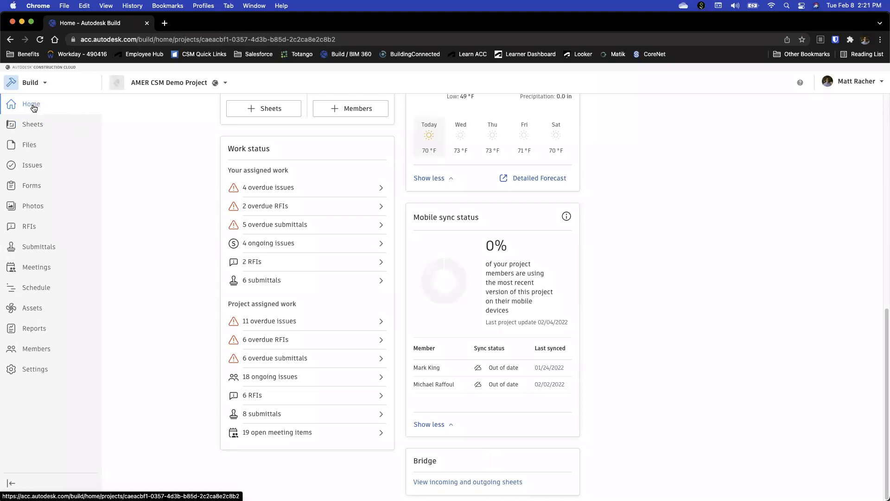
Open the project's Sheets and view the Add files stage for publishing sheets, closing it without adding any files
{"action": "left_click", "coordinate": [33, 125]}
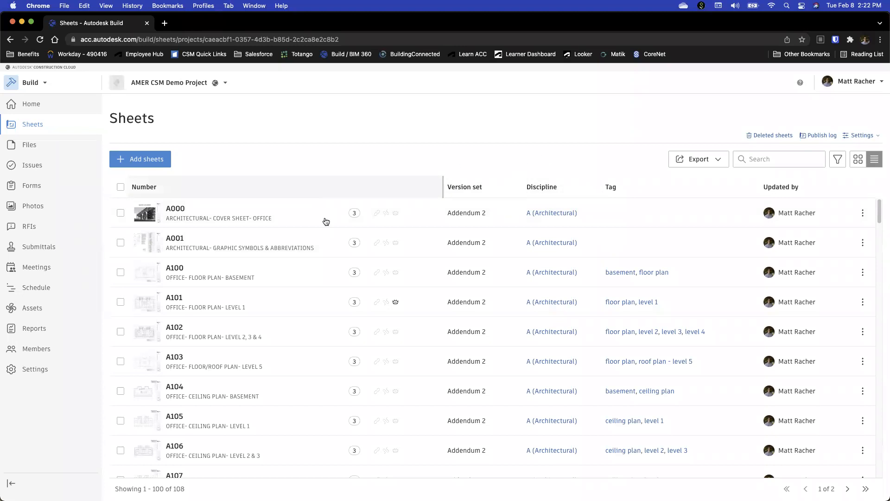
{"action": "scroll", "coordinate": [338, 269], "scroll_direction": "down", "scroll_amount": 15}
{"action": "scroll", "coordinate": [322, 253], "scroll_direction": "up", "scroll_amount": 20}
{"action": "left_click", "coordinate": [154, 161]}
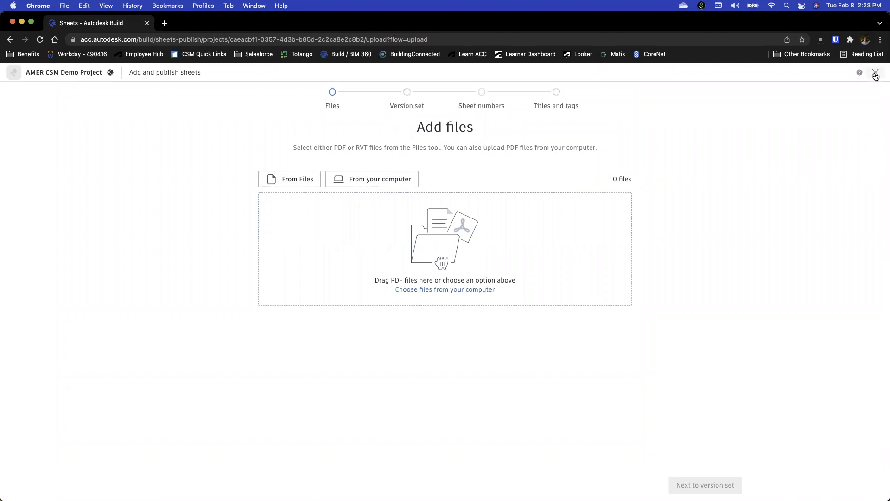
{"action": "left_click", "coordinate": [875, 74]}
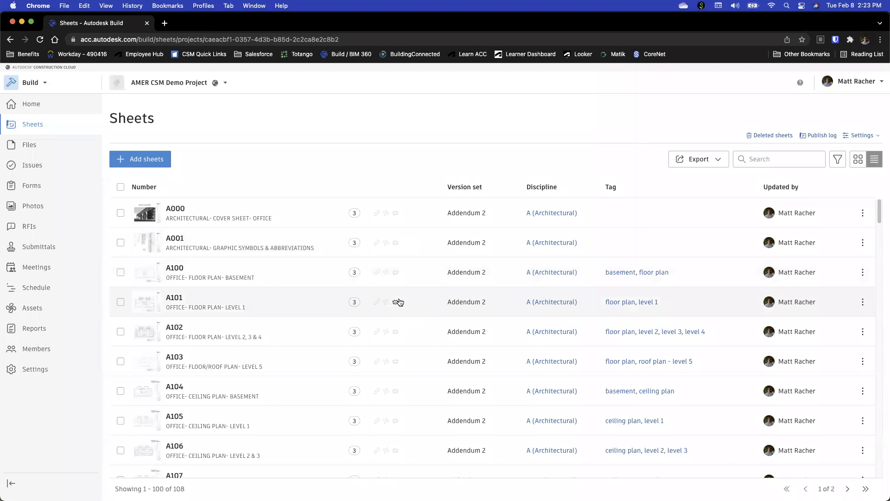
Open sheet A101, Office Floor Plan Level 1, and view the plan up close
{"action": "left_click", "coordinate": [178, 301]}
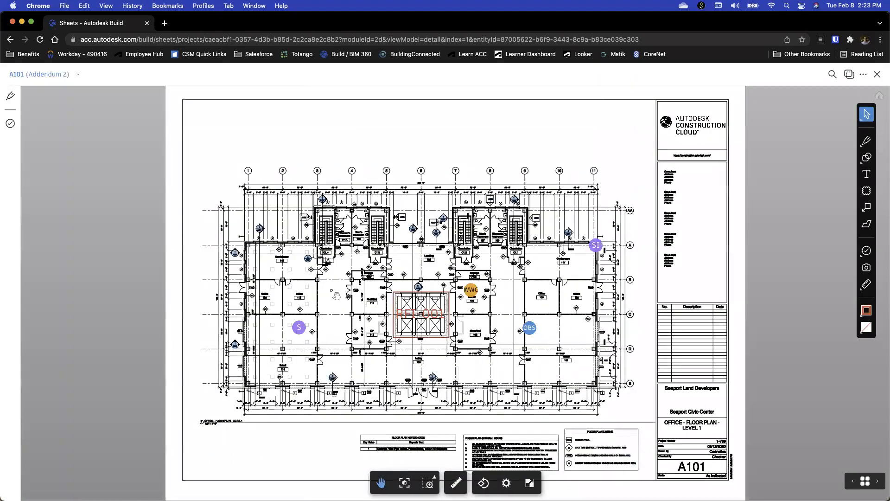
{"action": "scroll", "coordinate": [449, 320], "scroll_direction": "up", "scroll_amount": 5}
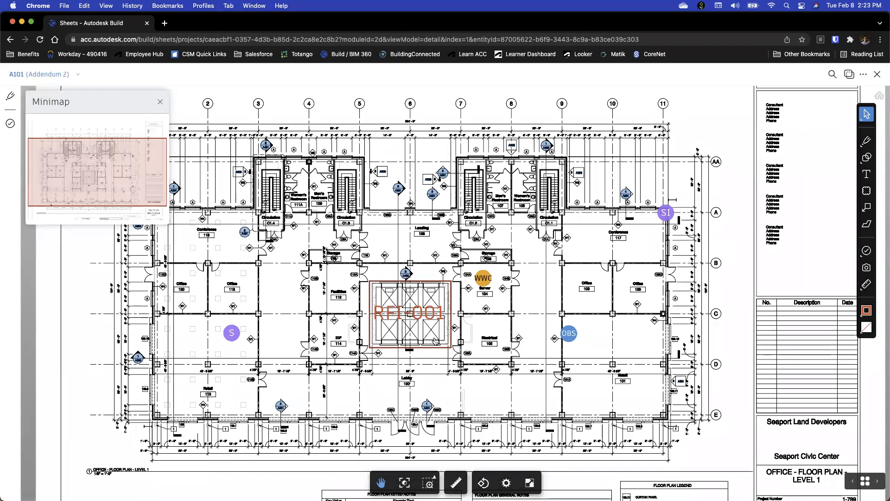
Select the RFI-001 text markup on the sheet and review its details and linked references
{"action": "left_click", "coordinate": [439, 285]}
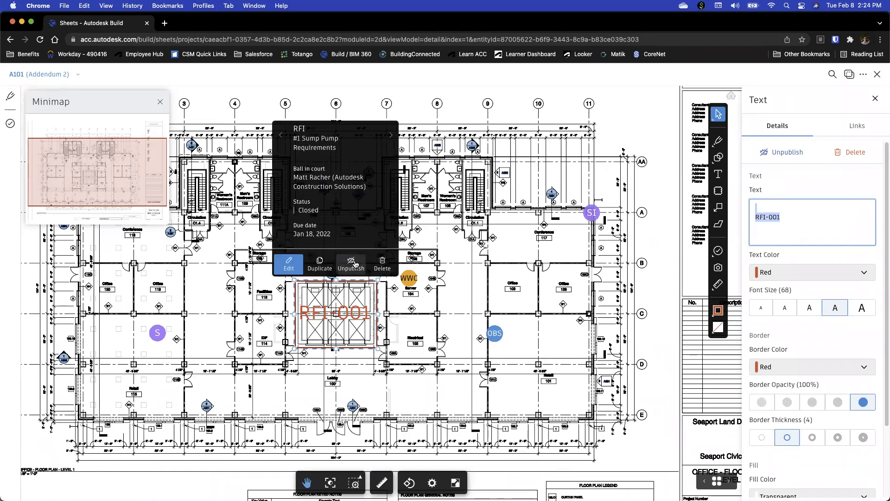
{"action": "left_click", "coordinate": [837, 132]}
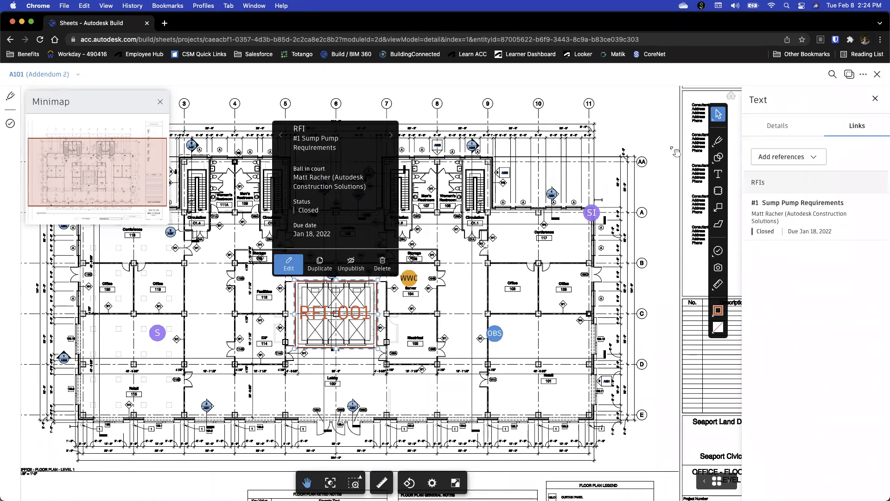
{"action": "left_click", "coordinate": [769, 126]}
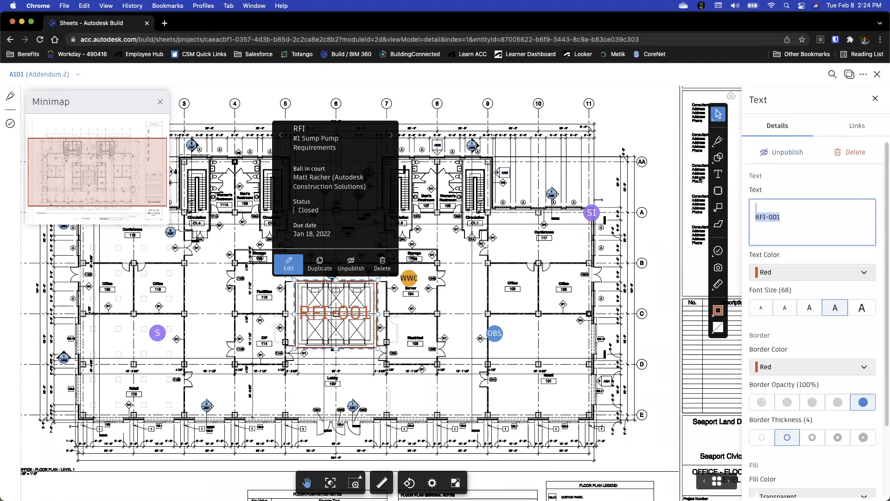
{"action": "left_click", "coordinate": [848, 126]}
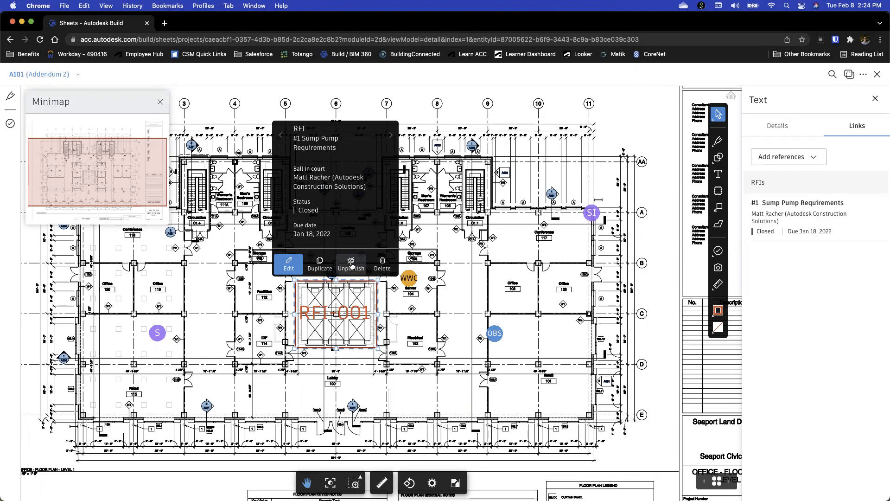
Unpublish the RFI-001 markup, publish it again and deselect it
{"action": "left_click", "coordinate": [351, 266]}
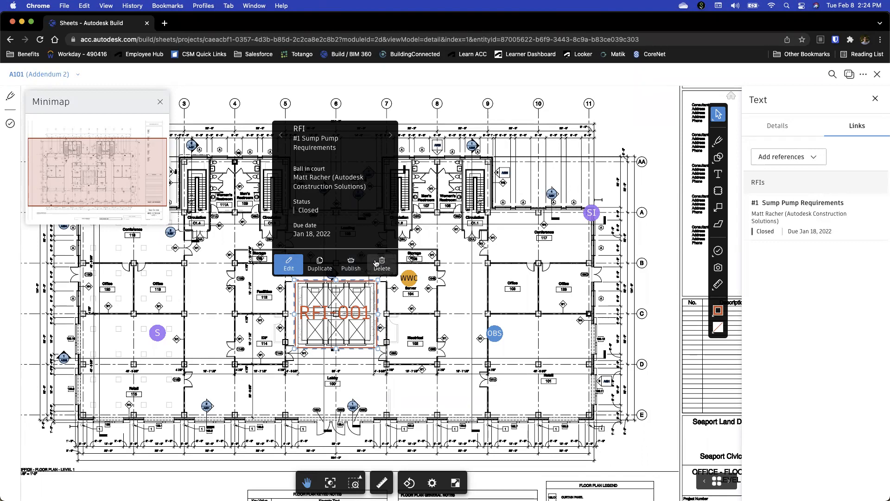
{"action": "left_click", "coordinate": [351, 268]}
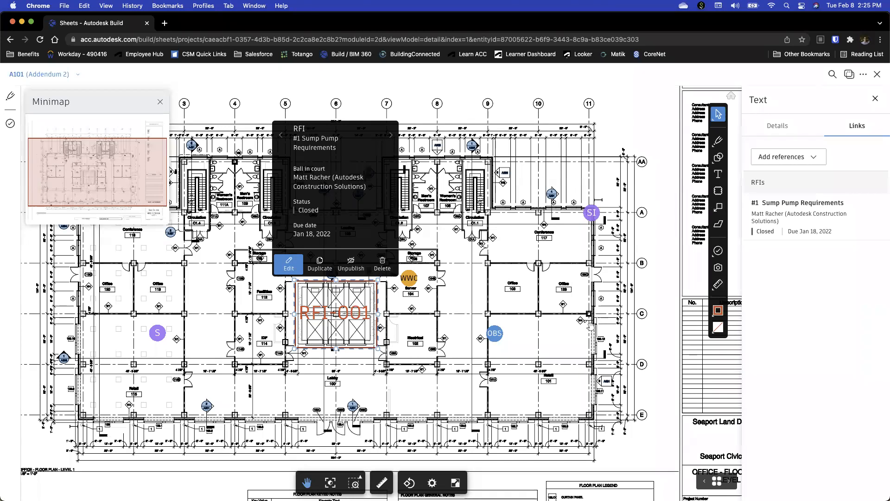
{"action": "left_click", "coordinate": [652, 329]}
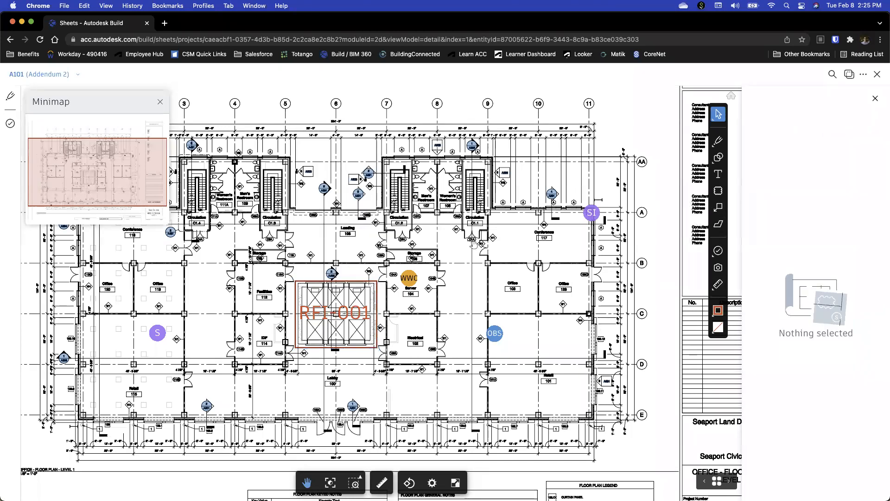
View the reference types that can be added to the RFI-001 markup, then close sheet A101 without adding any
{"action": "left_click", "coordinate": [349, 283]}
{"action": "left_click", "coordinate": [806, 157]}
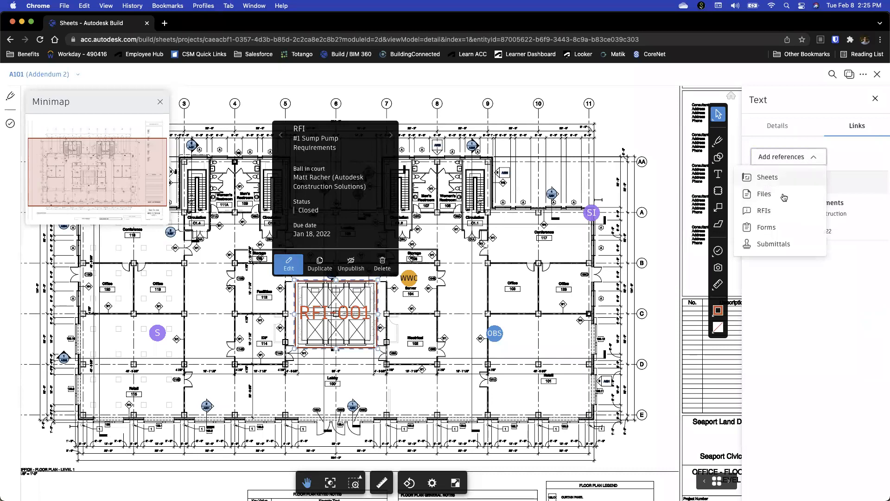
{"action": "left_click", "coordinate": [824, 307]}
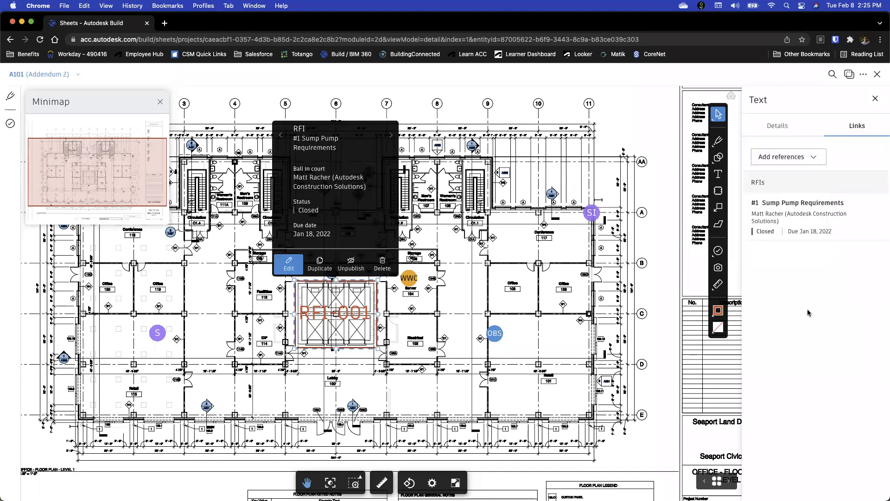
{"action": "left_click", "coordinate": [875, 100]}
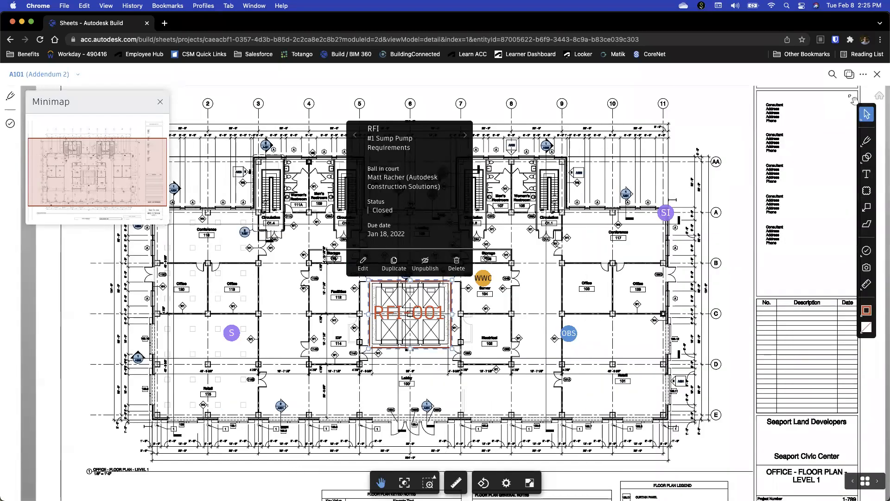
{"action": "left_click", "coordinate": [877, 77]}
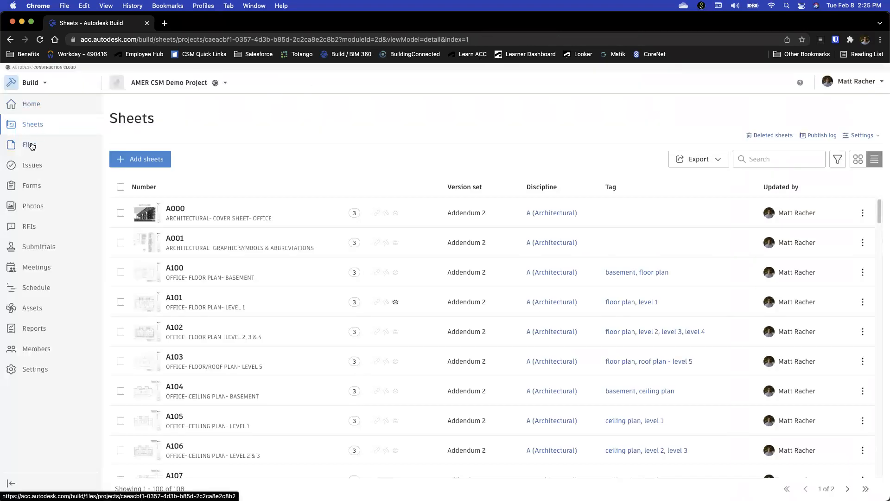
Open the project's Files and expand the For the Field, 00 SHARED and Project Files folders to review the folder structure
{"action": "left_click", "coordinate": [31, 146]}
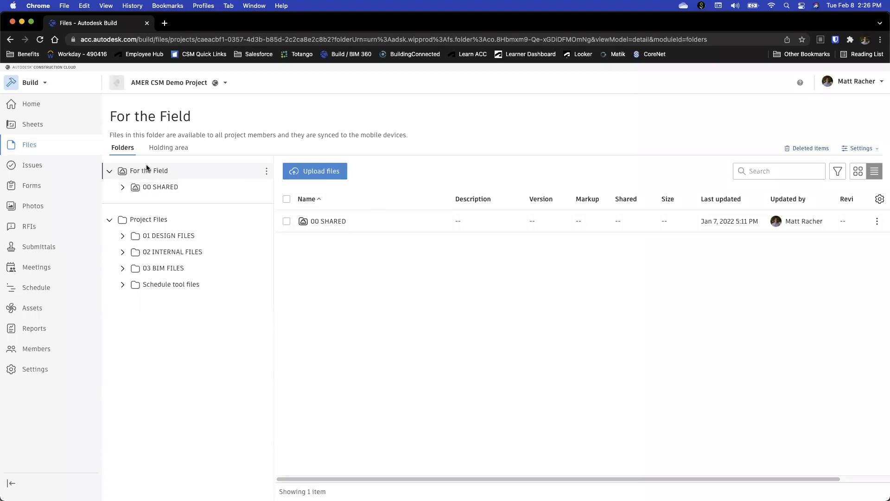
{"action": "left_click", "coordinate": [109, 170]}
{"action": "left_click", "coordinate": [110, 203]}
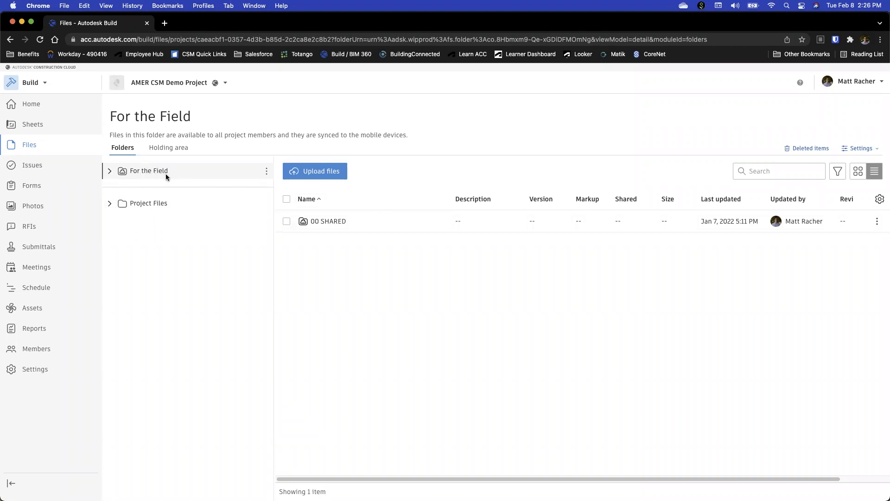
{"action": "left_click", "coordinate": [110, 170]}
{"action": "left_click", "coordinate": [123, 188]}
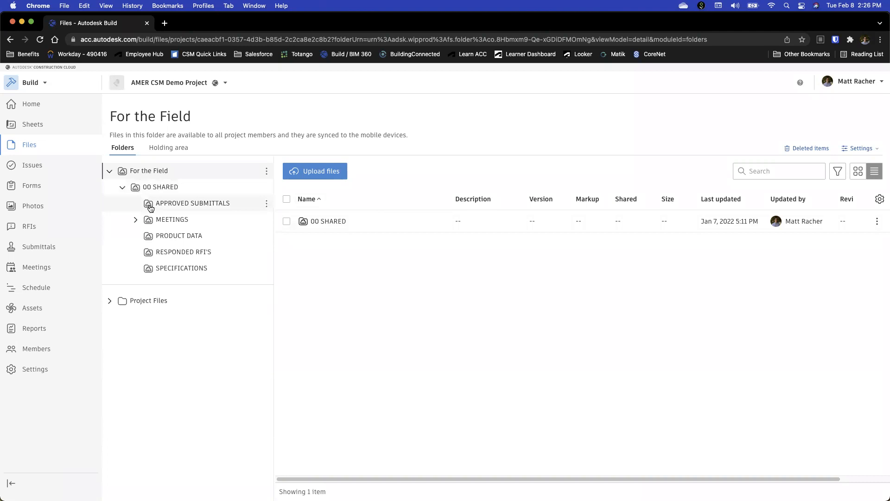
{"action": "left_click", "coordinate": [112, 302]}
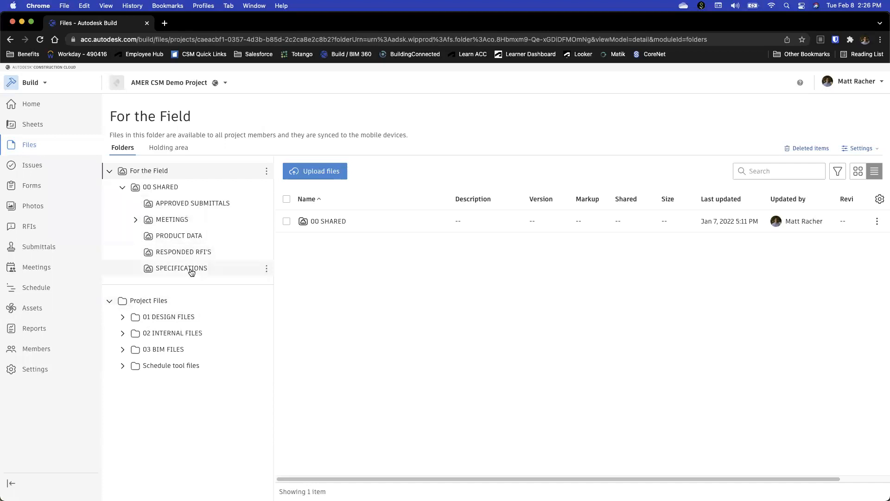
Expand 01 DESIGN FILES and review the Project Files folder's permissions, viewing the form for adding members without adding anyone
{"action": "left_click", "coordinate": [267, 301]}
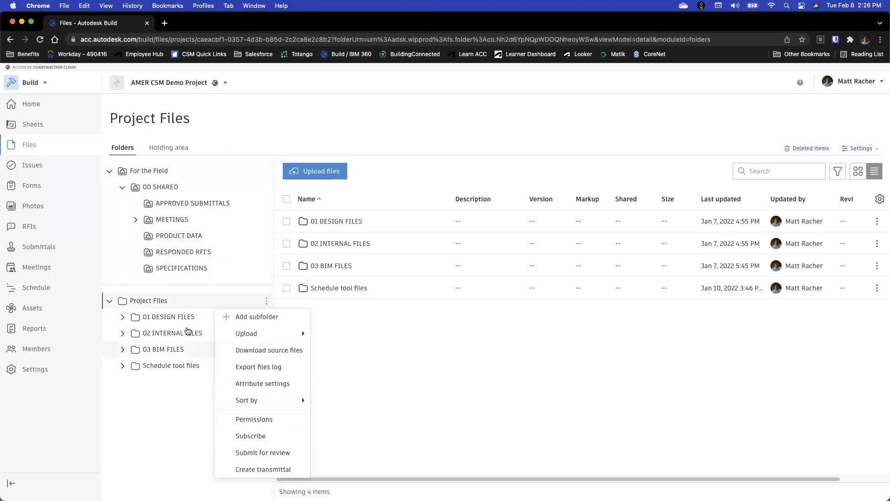
{"action": "left_click", "coordinate": [184, 303]}
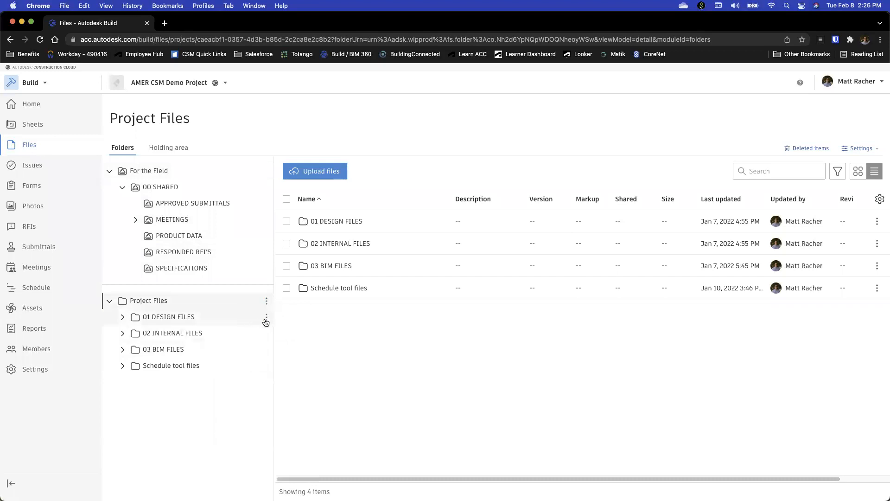
{"action": "left_click", "coordinate": [123, 318]}
{"action": "left_click", "coordinate": [267, 301]}
{"action": "left_click", "coordinate": [257, 419]}
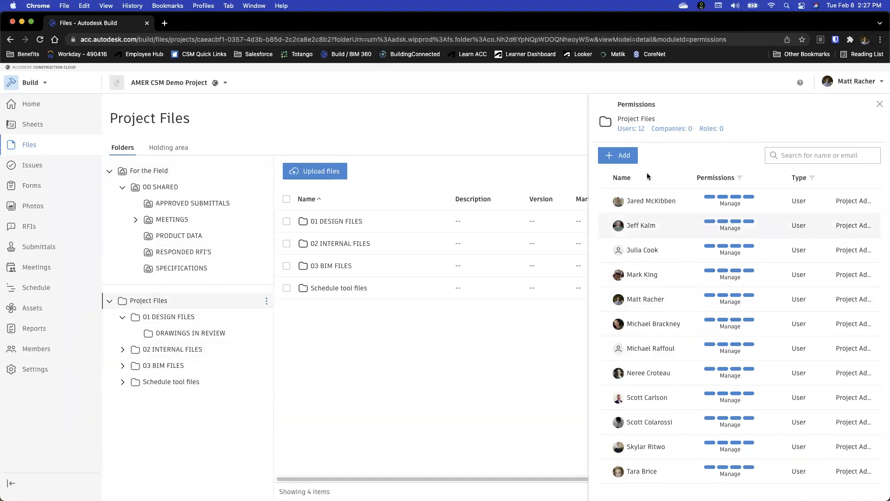
{"action": "left_click", "coordinate": [624, 157]}
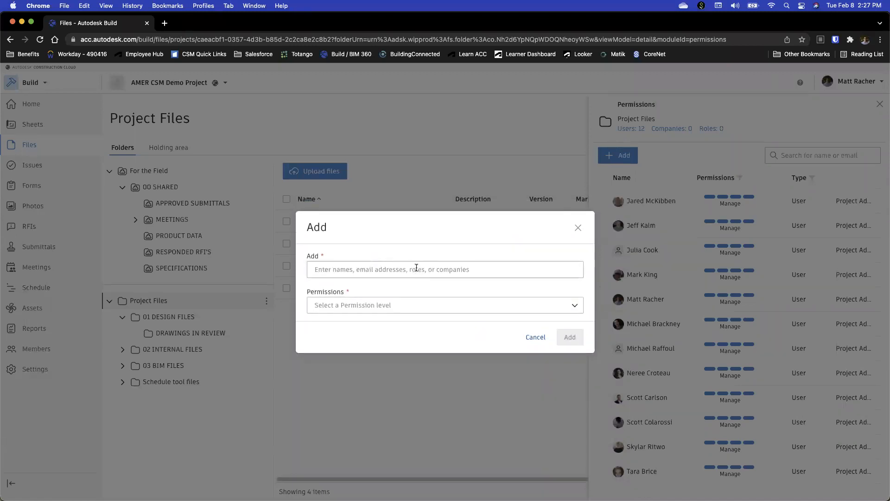
{"action": "left_click", "coordinate": [578, 229]}
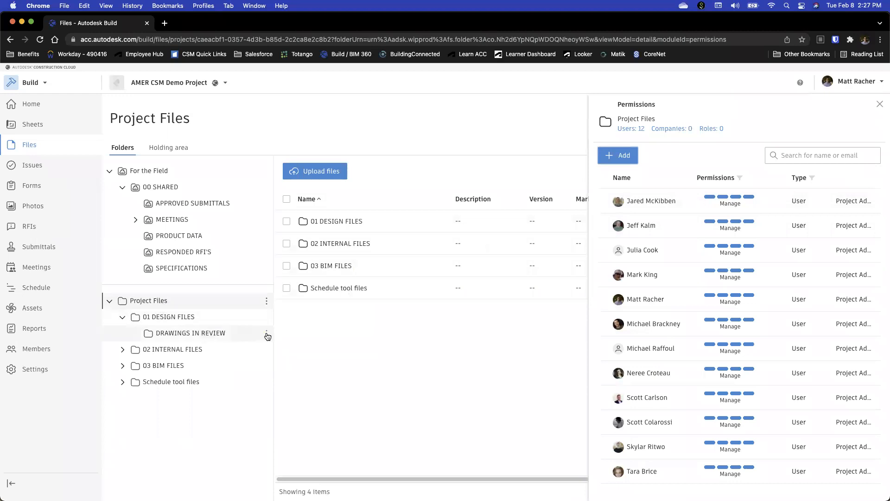
Review the DRAWINGS IN REVIEW folder's available actions and its user, role and company permissions, then close the permissions
{"action": "left_click", "coordinate": [267, 334]}
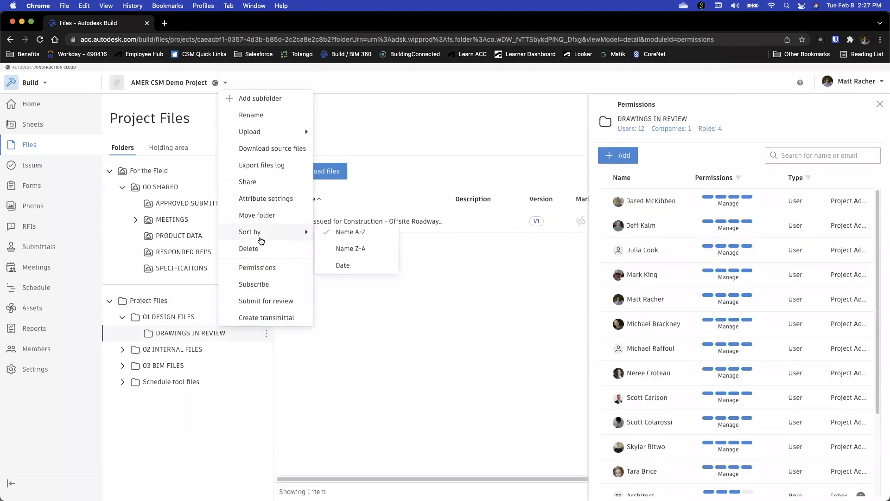
{"action": "scroll", "coordinate": [693, 369], "scroll_direction": "down", "scroll_amount": 5}
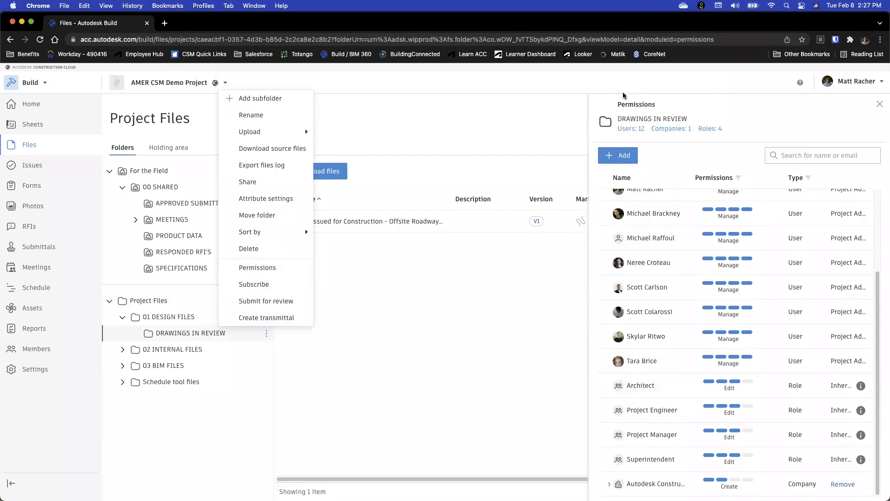
{"action": "left_click", "coordinate": [377, 343]}
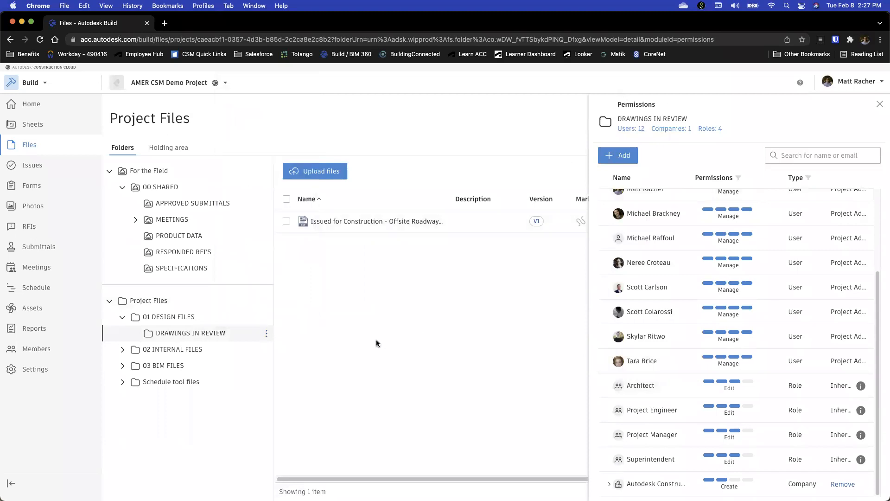
{"action": "left_click", "coordinate": [880, 104]}
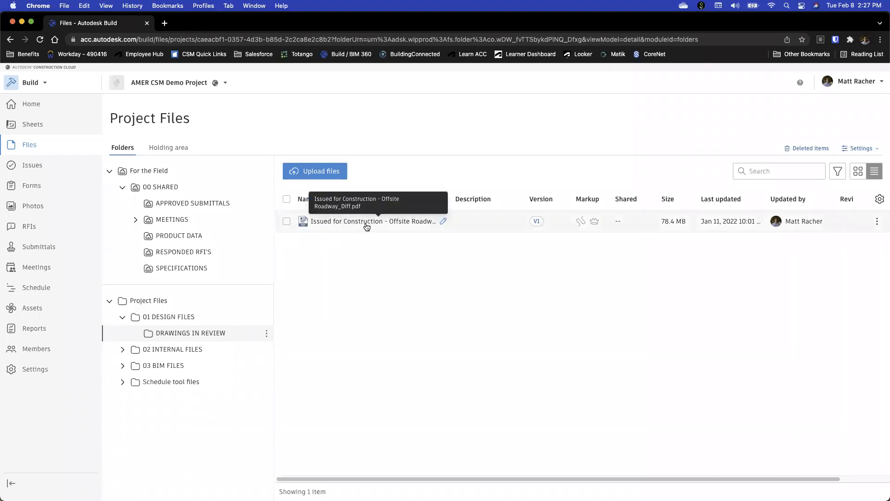
View the version set stage for publishing the Issued for Construction file to Sheets, cancel publishing and return to Files
{"action": "left_click", "coordinate": [287, 224]}
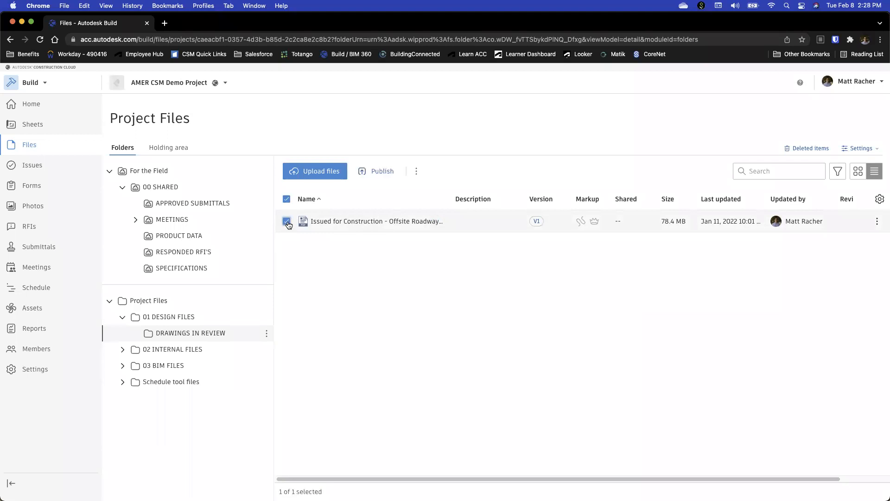
{"action": "left_click", "coordinate": [381, 172]}
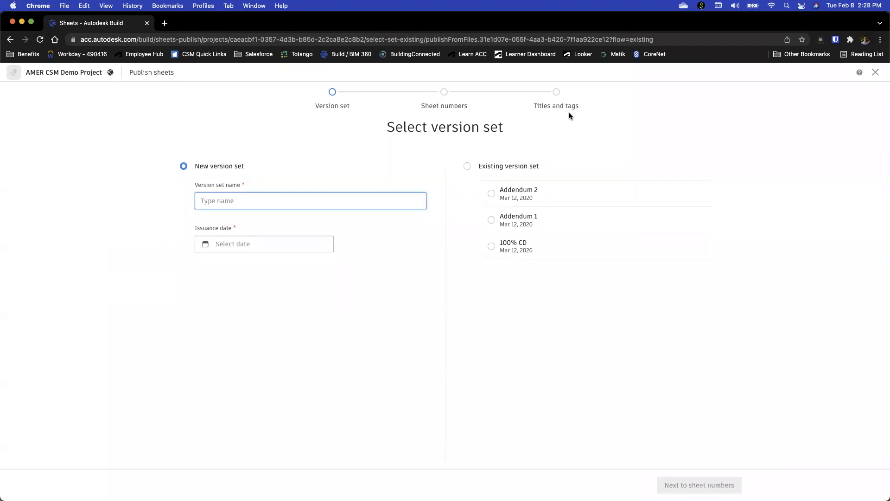
{"action": "left_click", "coordinate": [876, 72]}
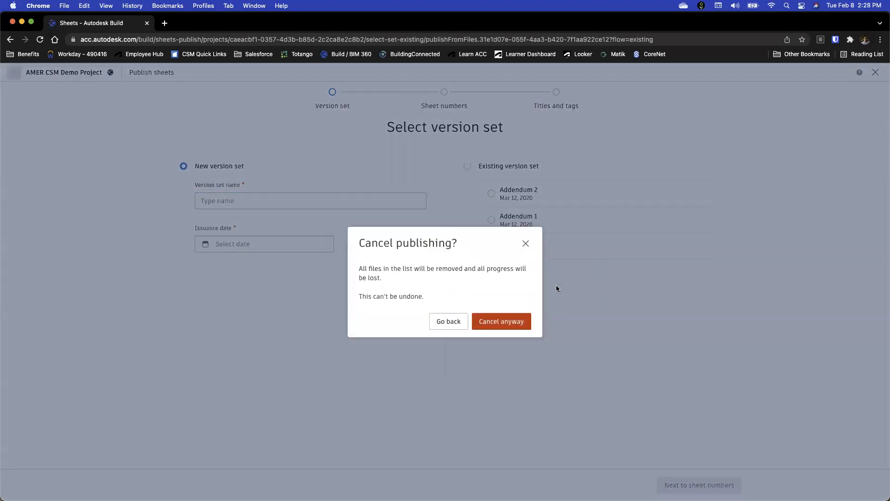
{"action": "left_click", "coordinate": [490, 322]}
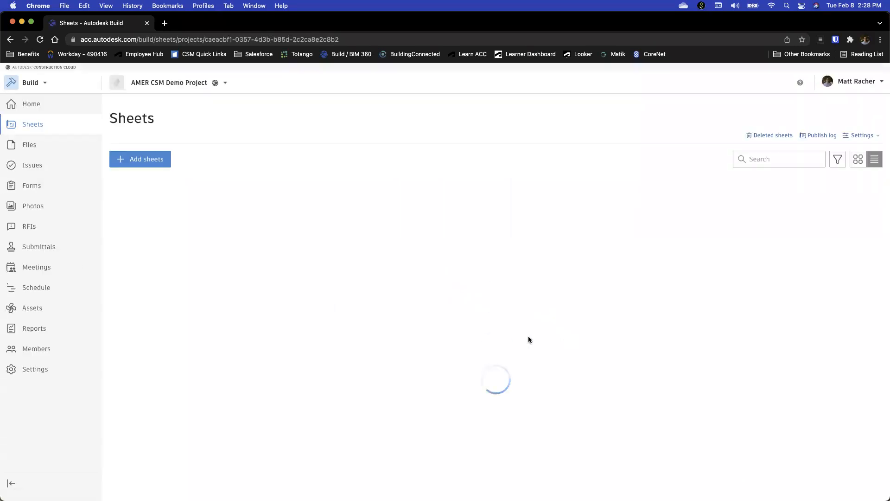
{"action": "left_click", "coordinate": [26, 146]}
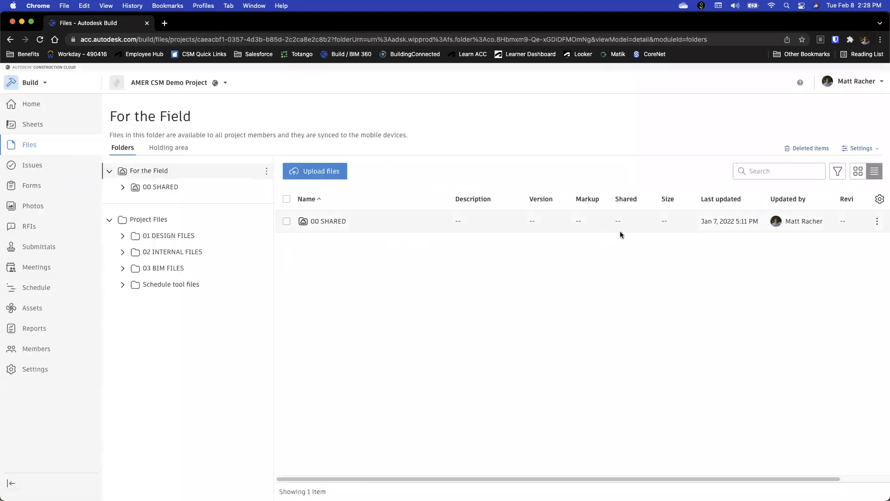
Open the project's Issues and view the available issue settings categories
{"action": "left_click", "coordinate": [32, 169]}
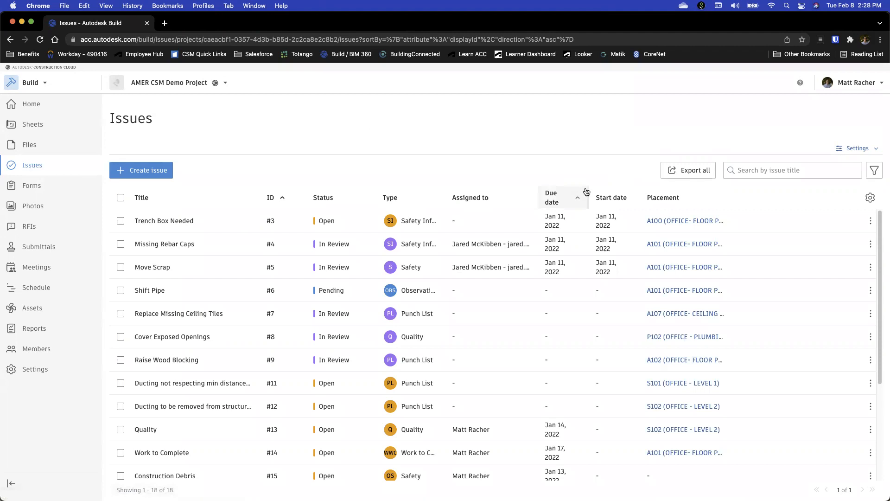
{"action": "left_click", "coordinate": [863, 149]}
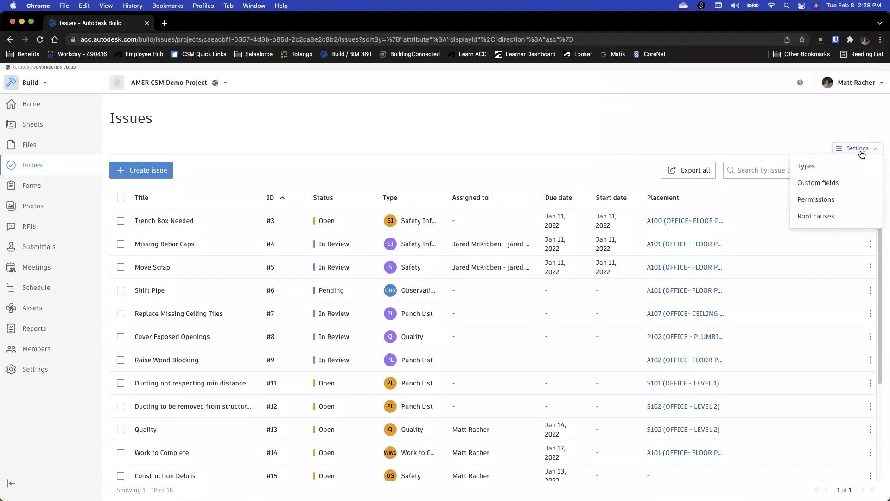
{"action": "left_click", "coordinate": [805, 138]}
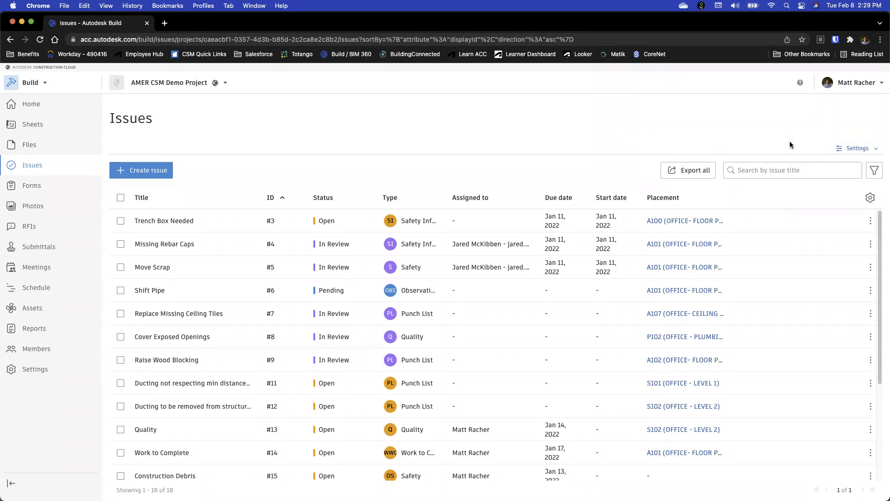
Start a new issue and review the status choices and issue types available in its form
{"action": "left_click", "coordinate": [146, 175]}
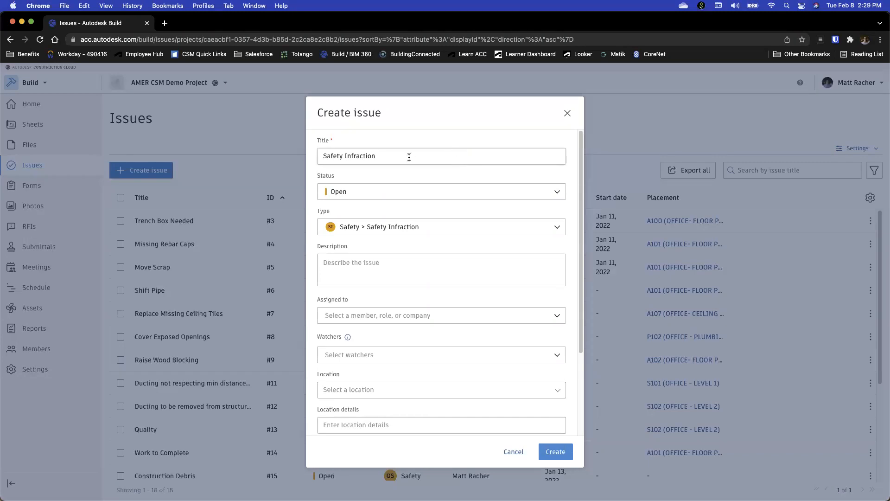
{"action": "left_click", "coordinate": [411, 194]}
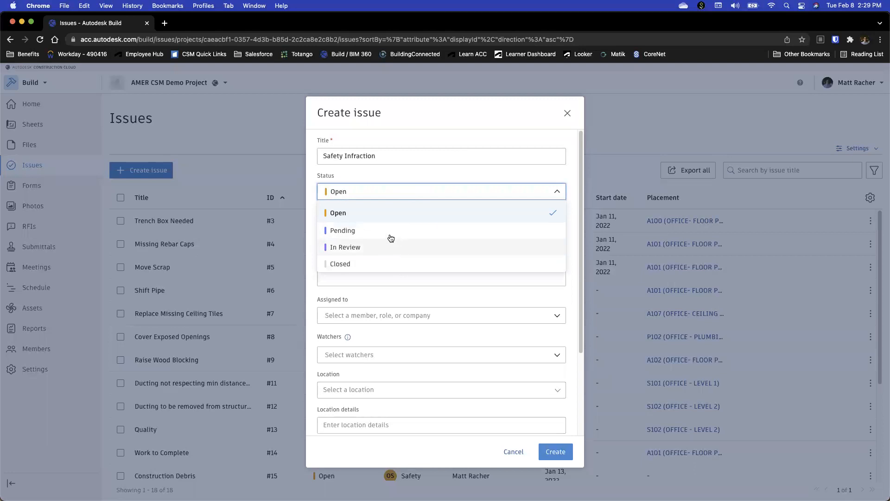
{"action": "left_click", "coordinate": [423, 168]}
{"action": "left_click", "coordinate": [431, 224]}
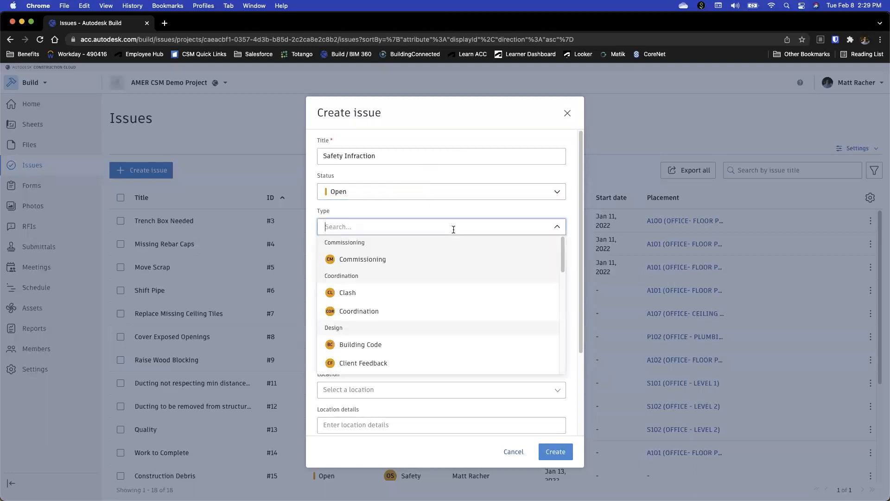
{"action": "scroll", "coordinate": [442, 281], "scroll_direction": "down", "scroll_amount": 5}
{"action": "scroll", "coordinate": [456, 237], "scroll_direction": "up", "scroll_amount": 10}
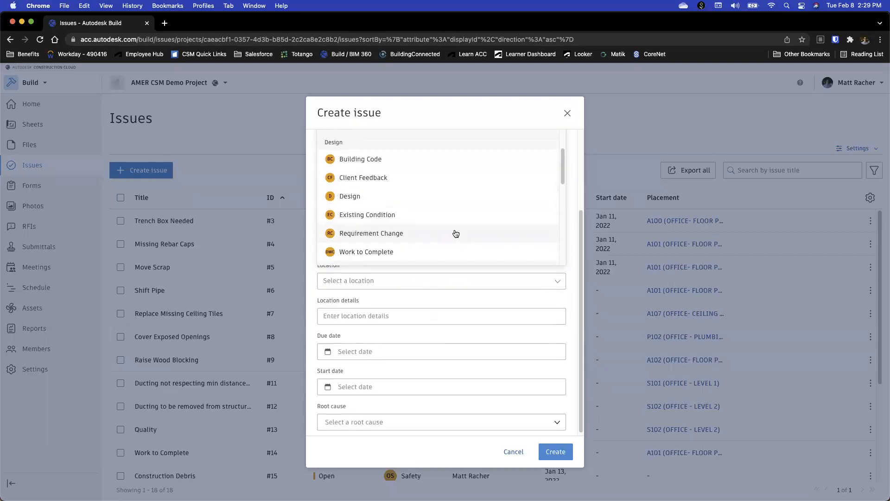
{"action": "scroll", "coordinate": [473, 204], "scroll_direction": "up", "scroll_amount": 3}
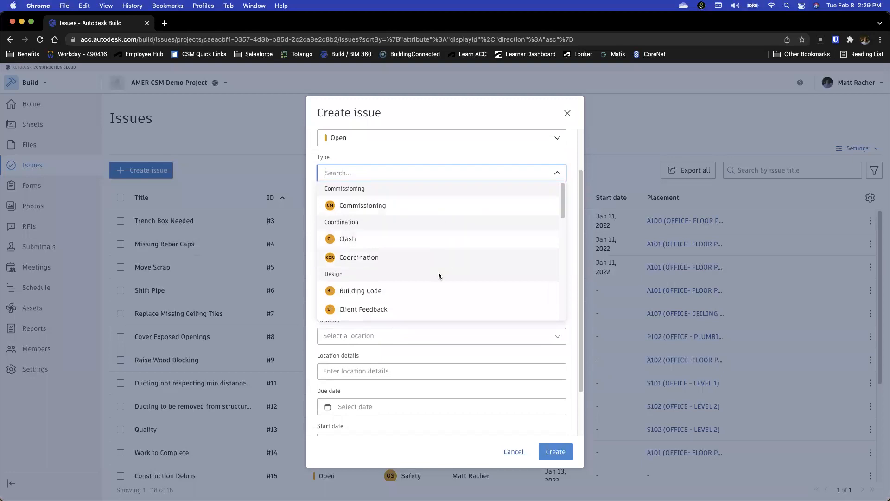
{"action": "left_click", "coordinate": [478, 112]}
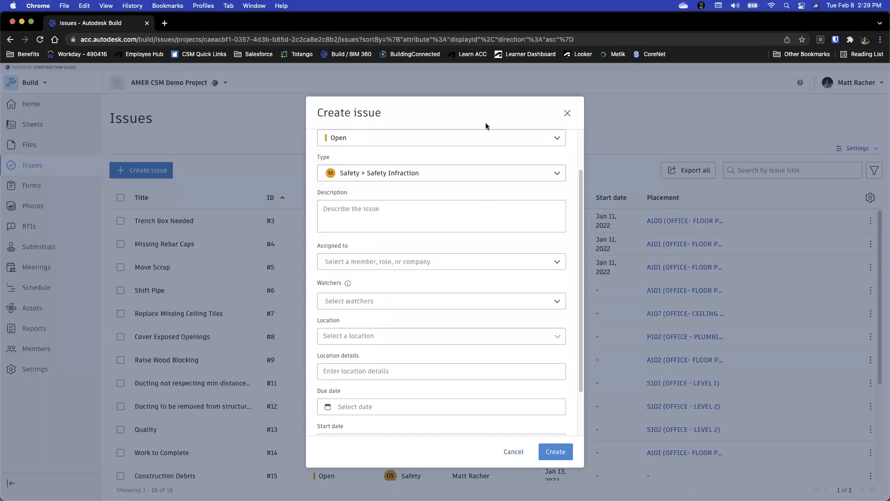
View the new issue's location choices and remaining fields, then cancel creating the issue
{"action": "left_click", "coordinate": [445, 336]}
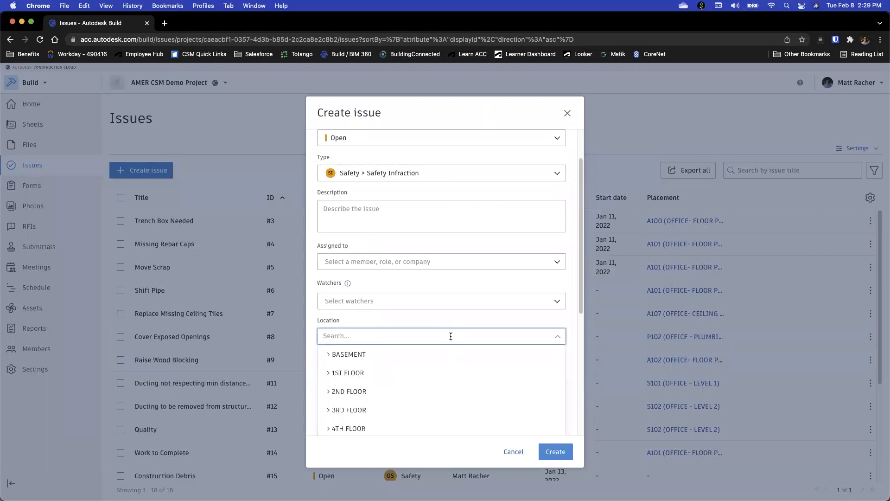
{"action": "left_click", "coordinate": [452, 324]}
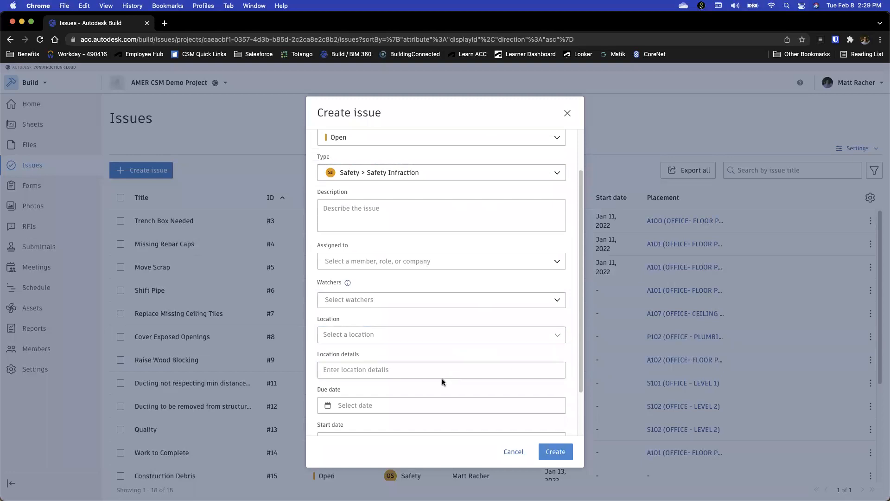
{"action": "scroll", "coordinate": [442, 379], "scroll_direction": "down", "scroll_amount": 2}
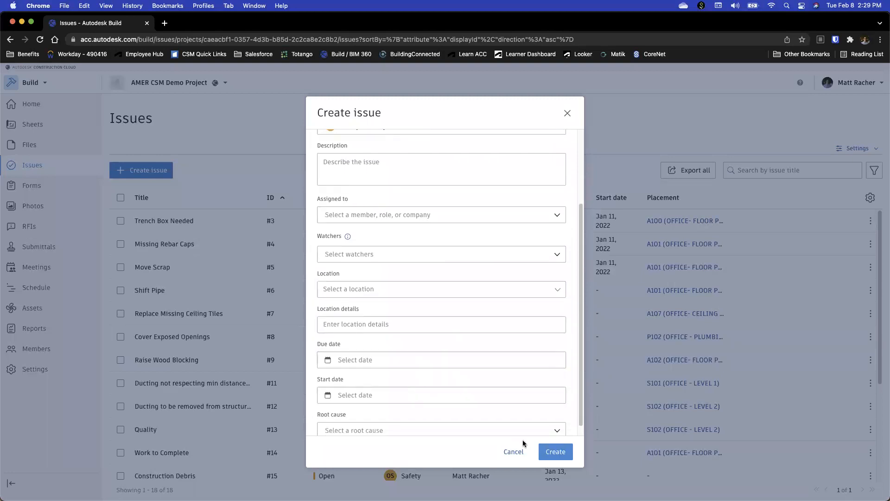
{"action": "left_click", "coordinate": [512, 452]}
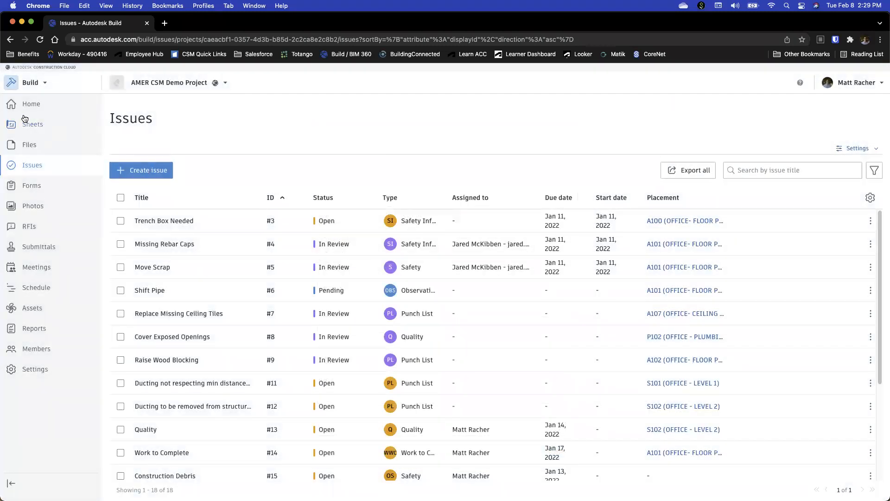
Open sheet A101 and place a Punch List issue between gridlines 10 and 11 and gridlines A and B
{"action": "left_click", "coordinate": [34, 128]}
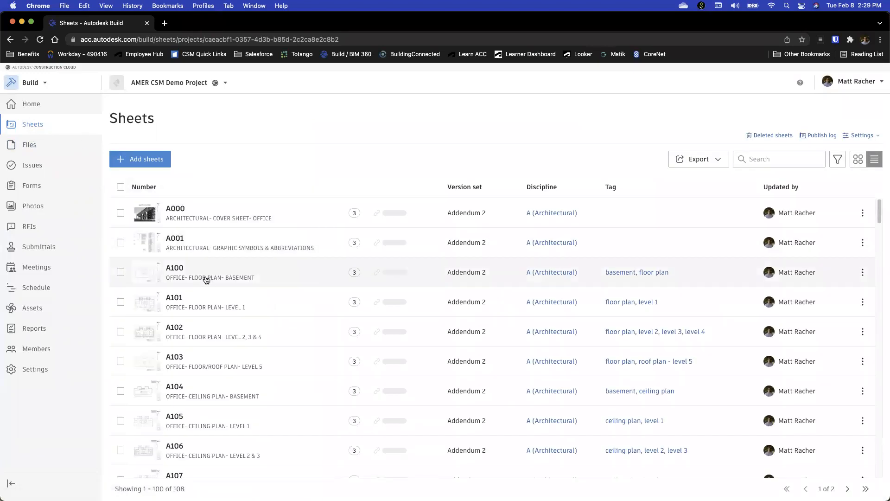
{"action": "left_click", "coordinate": [202, 311]}
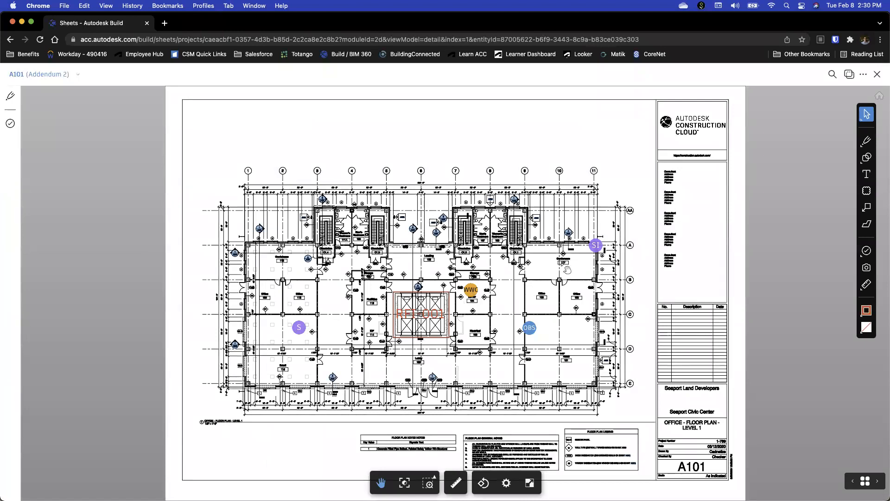
{"action": "left_click", "coordinate": [867, 252]}
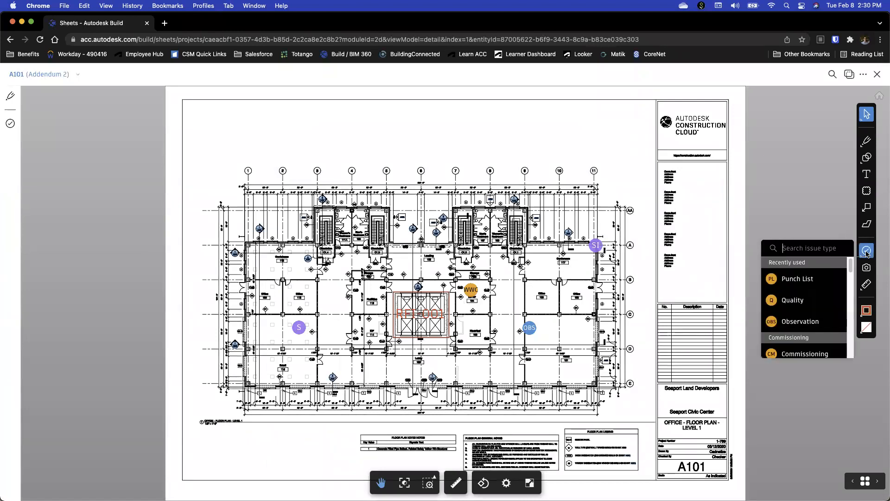
{"action": "left_click", "coordinate": [798, 280]}
{"action": "left_click", "coordinate": [577, 271]}
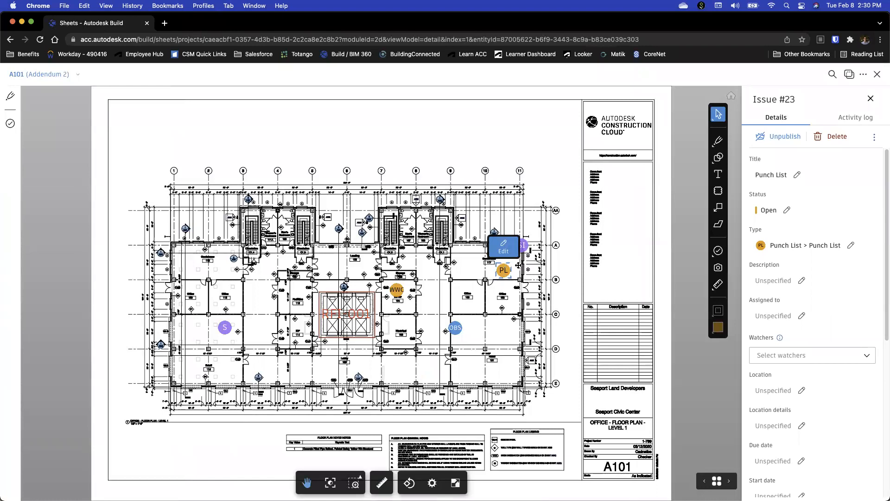
Review the new Punch List issue's detail fields, references and comments, then close the A101 sheet
{"action": "scroll", "coordinate": [834, 309], "scroll_direction": "down", "scroll_amount": 5}
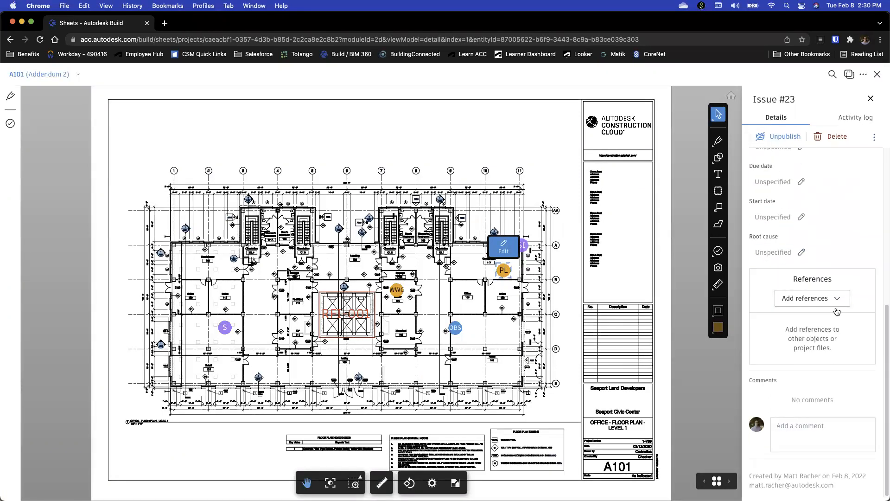
{"action": "scroll", "coordinate": [846, 299], "scroll_direction": "up", "scroll_amount": 5}
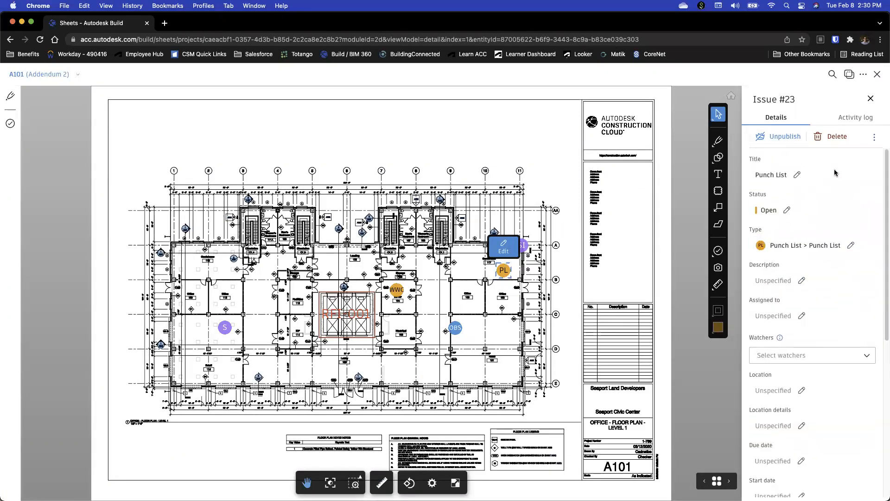
{"action": "scroll", "coordinate": [830, 209], "scroll_direction": "down", "scroll_amount": 5}
{"action": "scroll", "coordinate": [835, 269], "scroll_direction": "up", "scroll_amount": 5}
{"action": "left_click", "coordinate": [877, 74]}
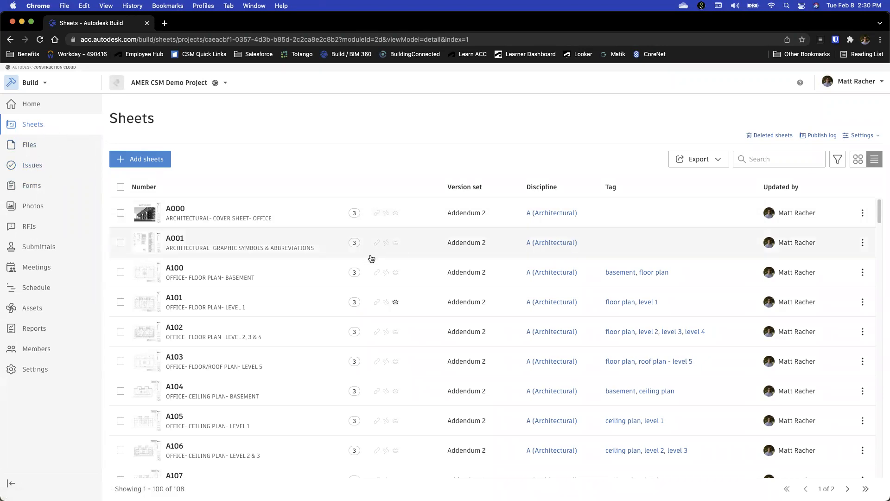
Return to the project's Issues and view the available issue filters, closing them without applying any
{"action": "left_click", "coordinate": [65, 168]}
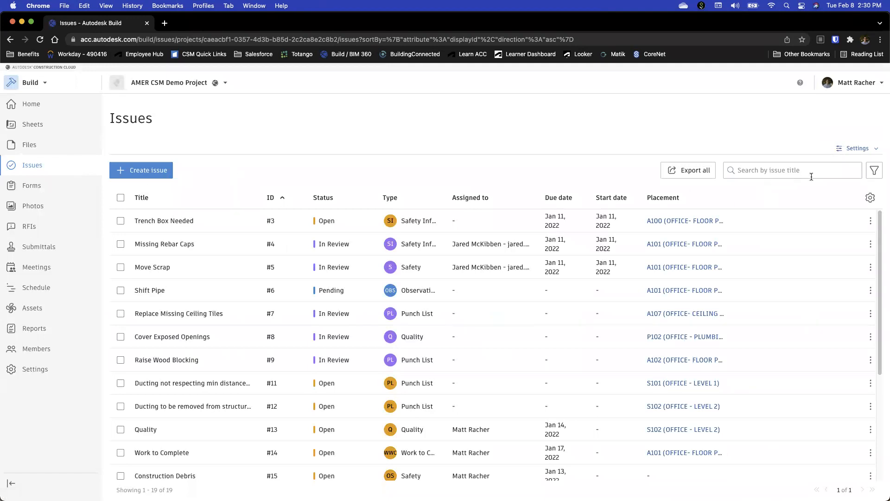
{"action": "left_click", "coordinate": [875, 174]}
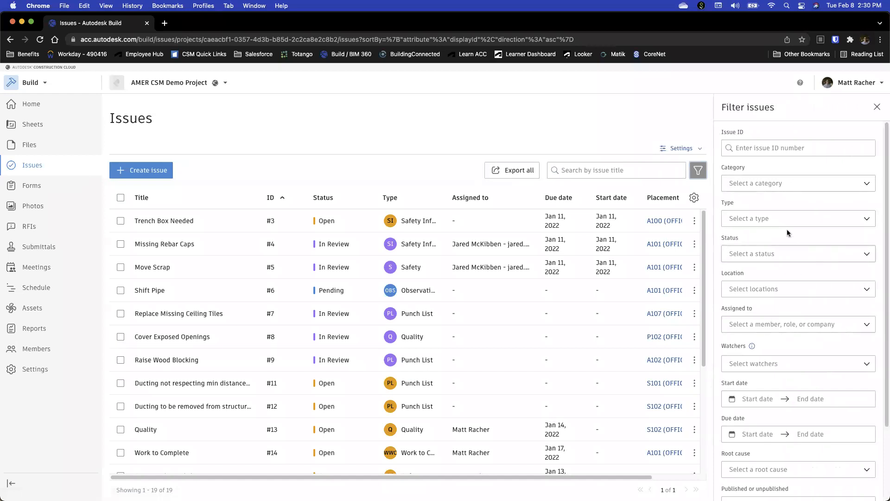
{"action": "left_click", "coordinate": [878, 109]}
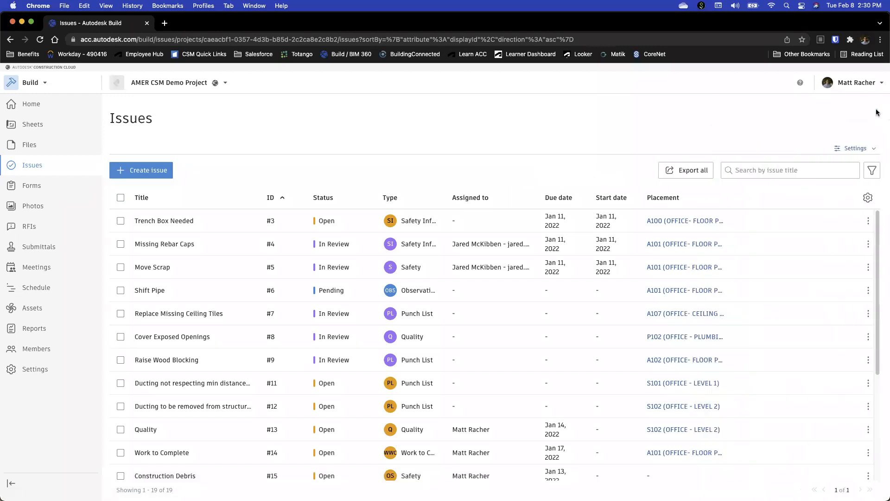
Review the details of the Trench Box Needed issue, then close them
{"action": "left_click", "coordinate": [184, 221]}
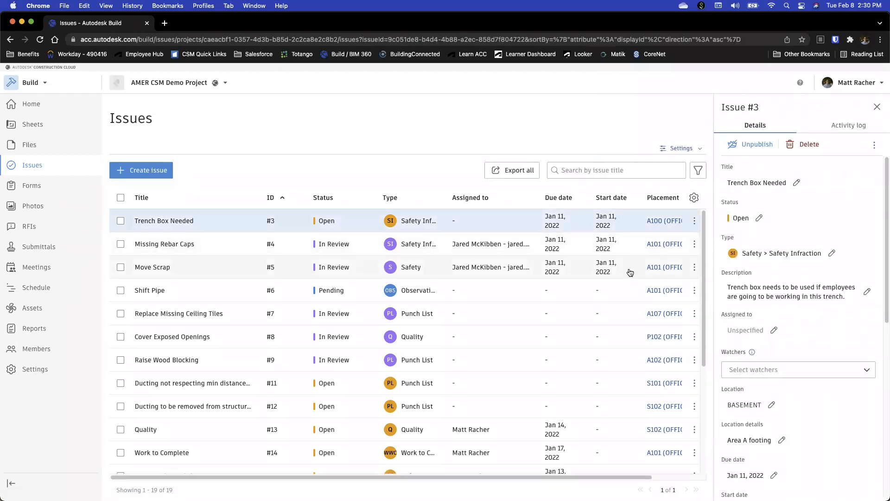
{"action": "scroll", "coordinate": [833, 326], "scroll_direction": "down", "scroll_amount": 1}
{"action": "scroll", "coordinate": [833, 326], "scroll_direction": "down", "scroll_amount": 3}
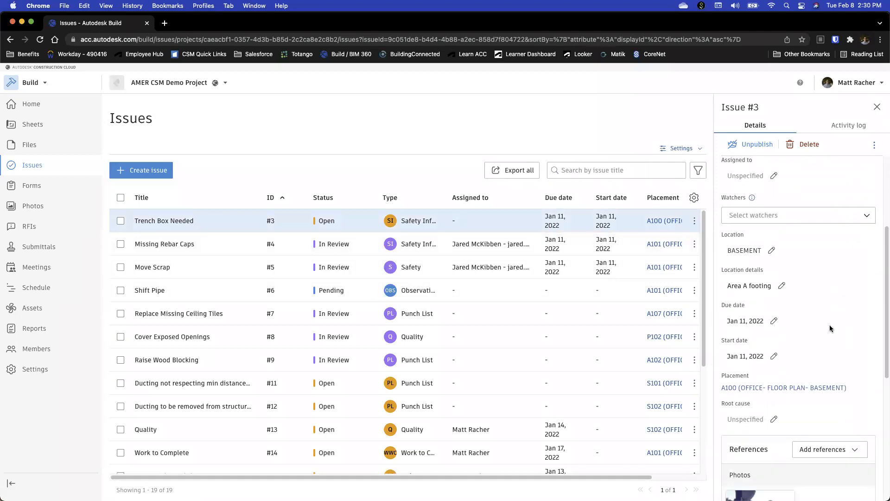
{"action": "left_click", "coordinate": [877, 107]}
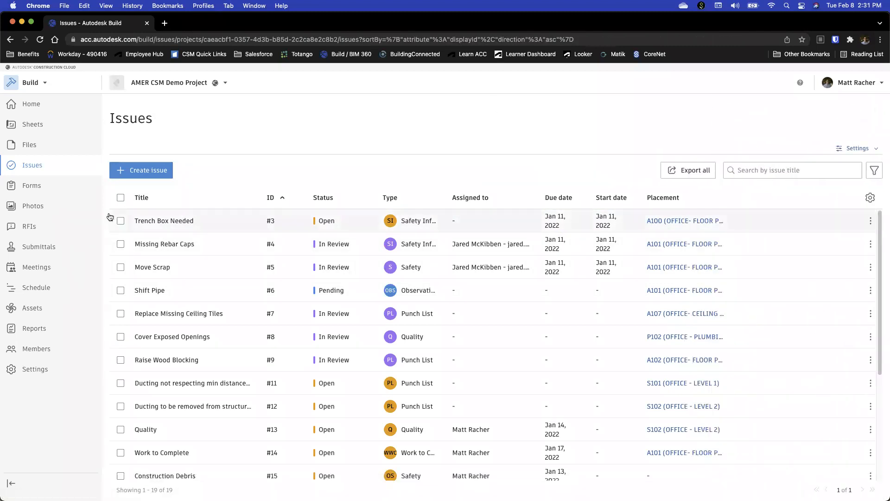
Open the project's Forms and review the (MR) Daily Log form from its weather section to its signature and notes
{"action": "left_click", "coordinate": [28, 187]}
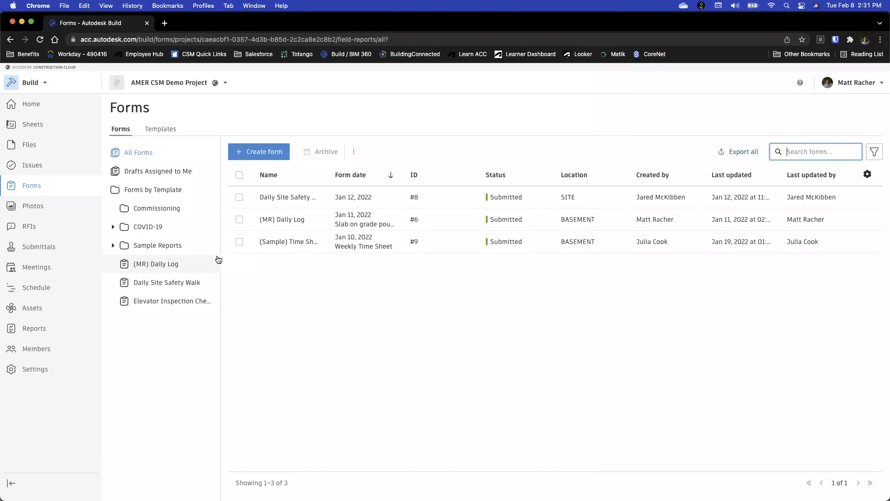
{"action": "left_click", "coordinate": [290, 223]}
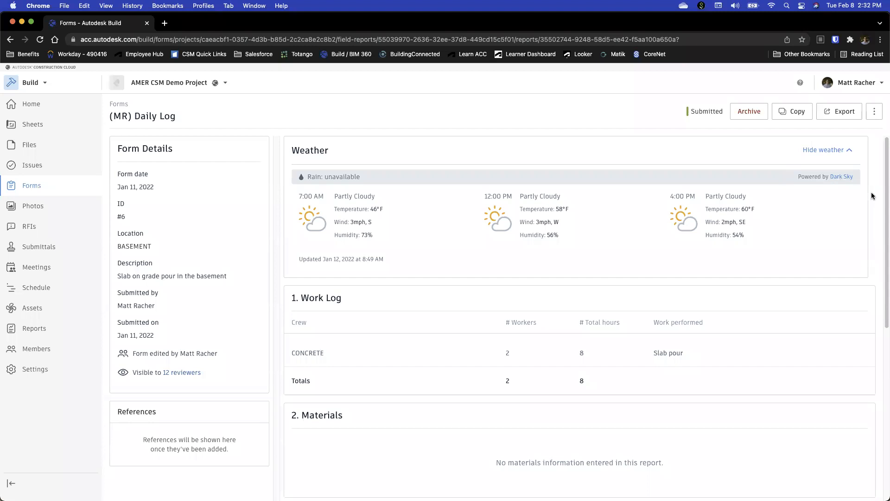
{"action": "scroll", "coordinate": [881, 246], "scroll_direction": "down", "scroll_amount": 3}
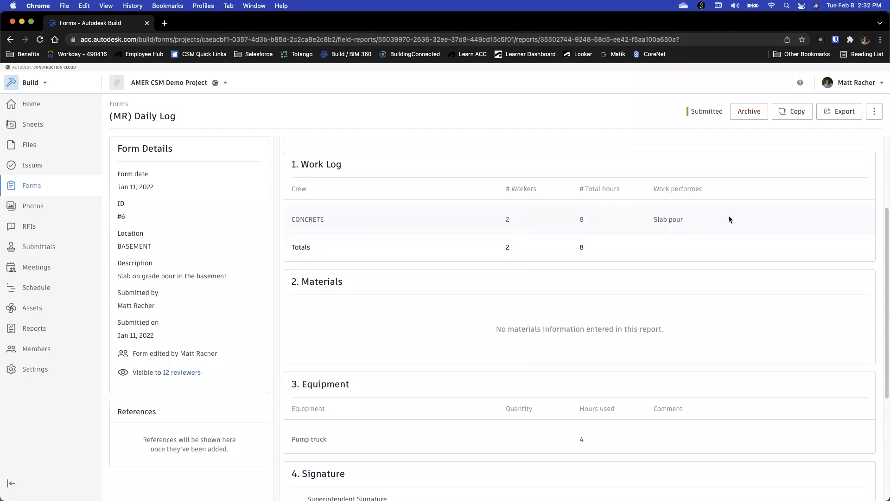
{"action": "scroll", "coordinate": [753, 147], "scroll_direction": "up", "scroll_amount": 3}
{"action": "scroll", "coordinate": [692, 306], "scroll_direction": "down", "scroll_amount": 7}
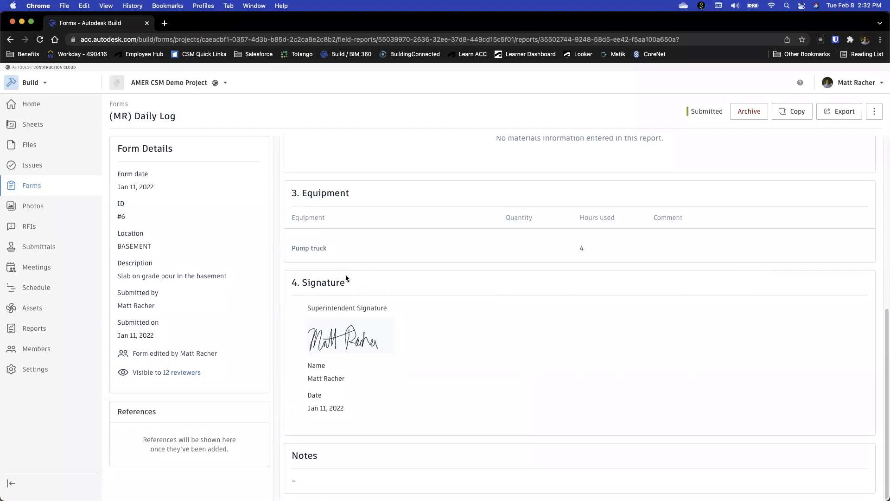
{"action": "scroll", "coordinate": [413, 351], "scroll_direction": "up", "scroll_amount": 7}
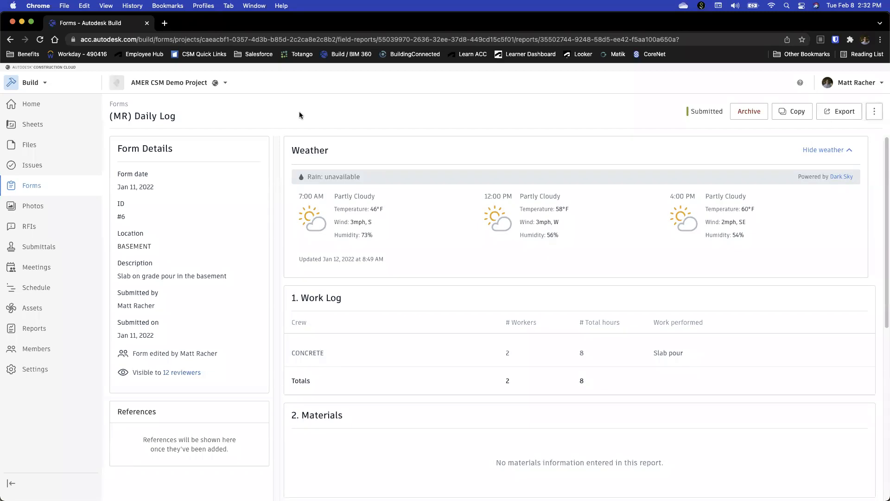
Return to the forms list and expand the Sample Reports template folder
{"action": "left_click", "coordinate": [31, 191]}
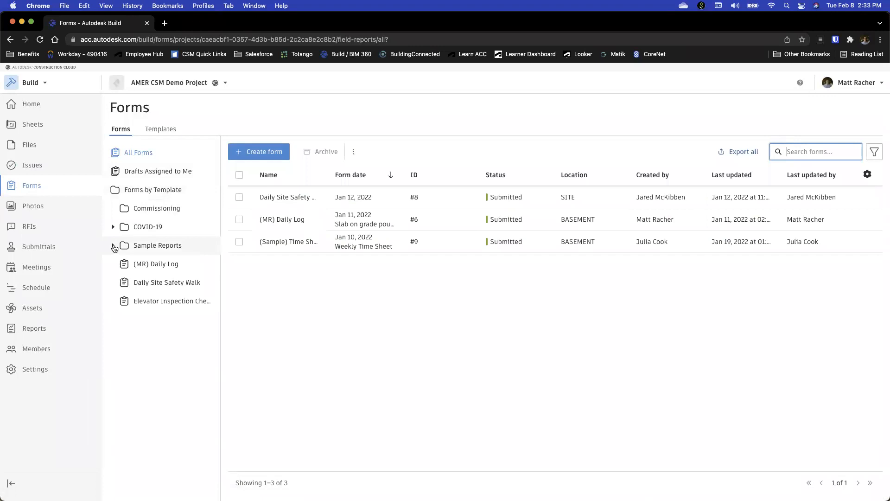
{"action": "left_click", "coordinate": [187, 245]}
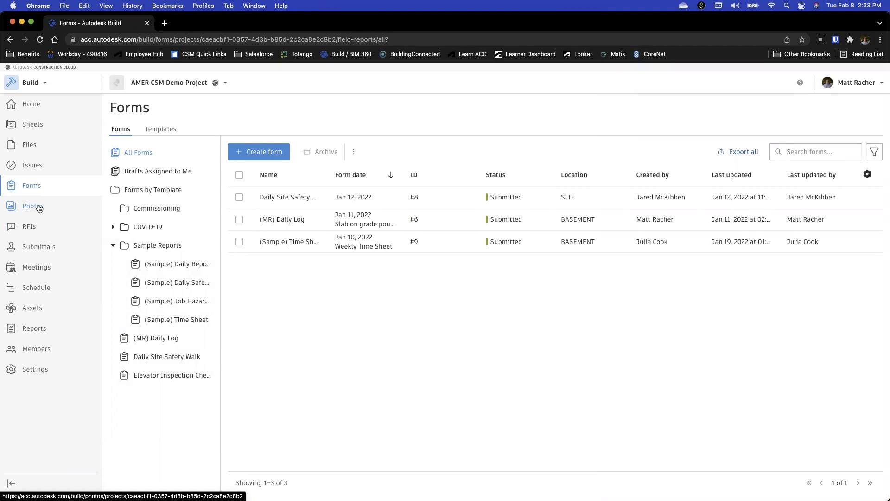
Open the project's Photos and browse the gallery thumbnails
{"action": "left_click", "coordinate": [40, 209]}
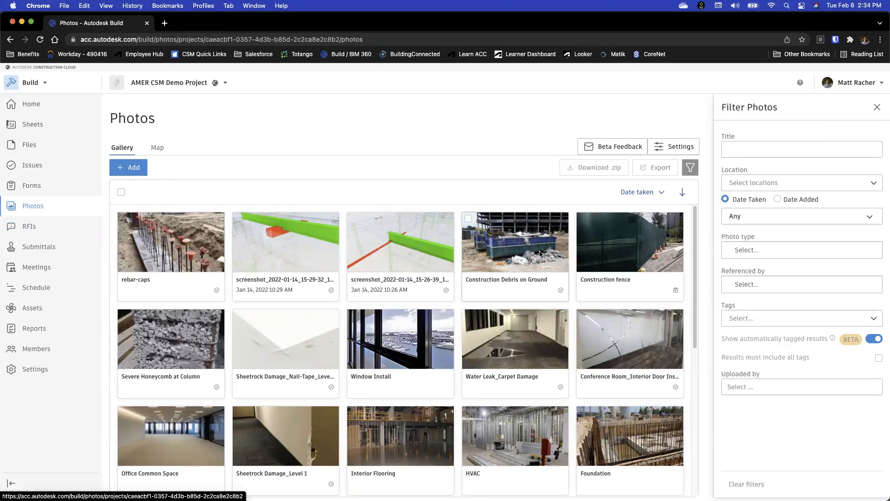
{"action": "scroll", "coordinate": [652, 356], "scroll_direction": "down", "scroll_amount": 5}
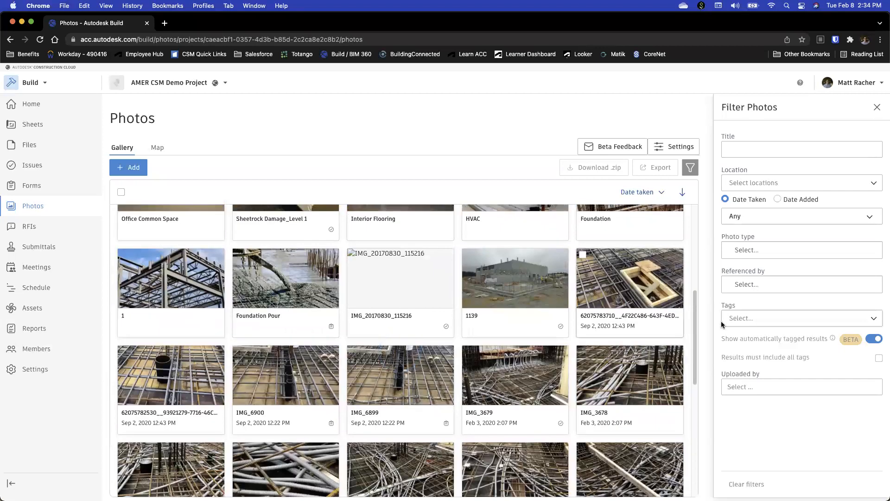
{"action": "scroll", "coordinate": [591, 218], "scroll_direction": "up", "scroll_amount": 4}
{"action": "scroll", "coordinate": [218, 333], "scroll_direction": "down", "scroll_amount": 2}
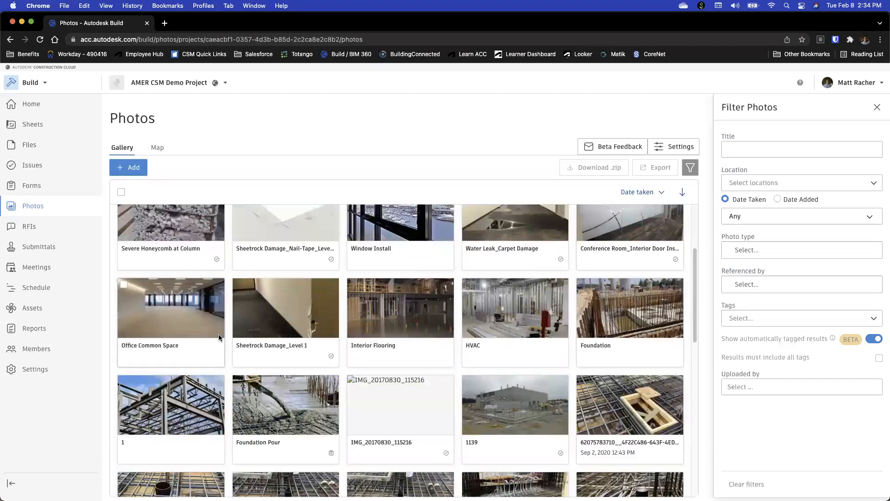
{"action": "scroll", "coordinate": [218, 334], "scroll_direction": "down", "scroll_amount": 4}
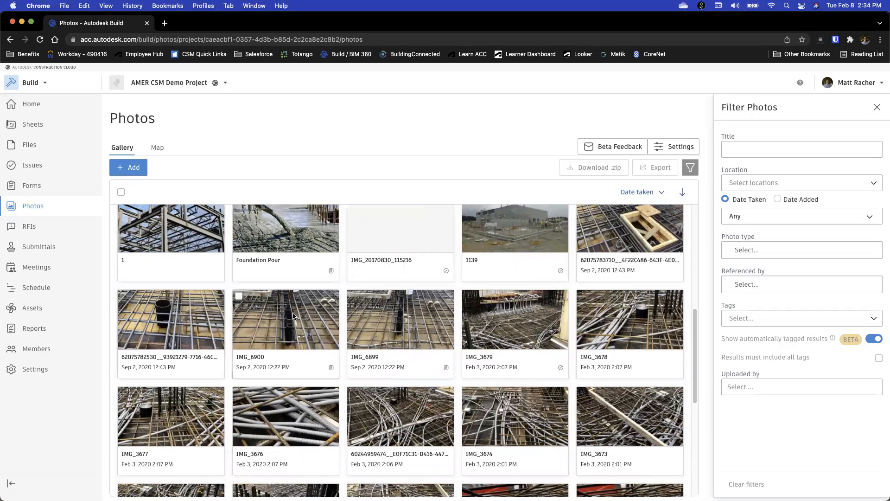
{"action": "scroll", "coordinate": [301, 318], "scroll_direction": "up", "scroll_amount": 5}
{"action": "scroll", "coordinate": [302, 319], "scroll_direction": "up", "scroll_amount": 1}
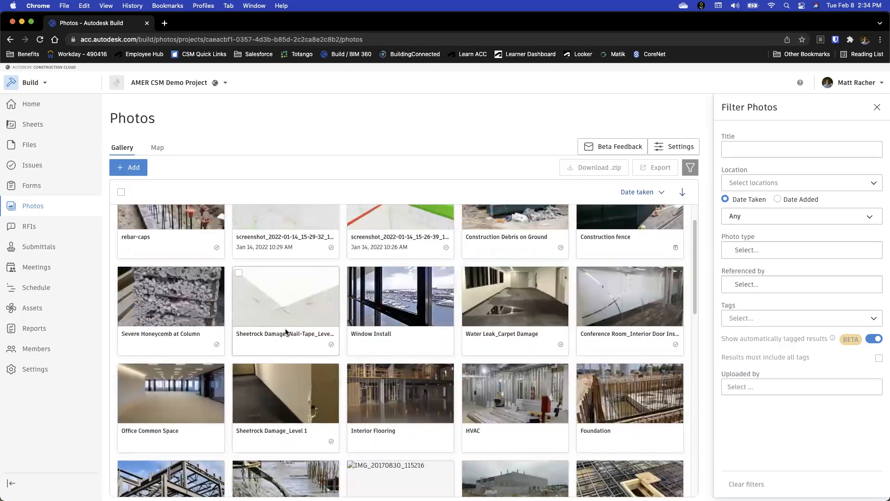
Switch the project photos to the map view and explore the map
{"action": "scroll", "coordinate": [285, 333], "scroll_direction": "up", "scroll_amount": 2}
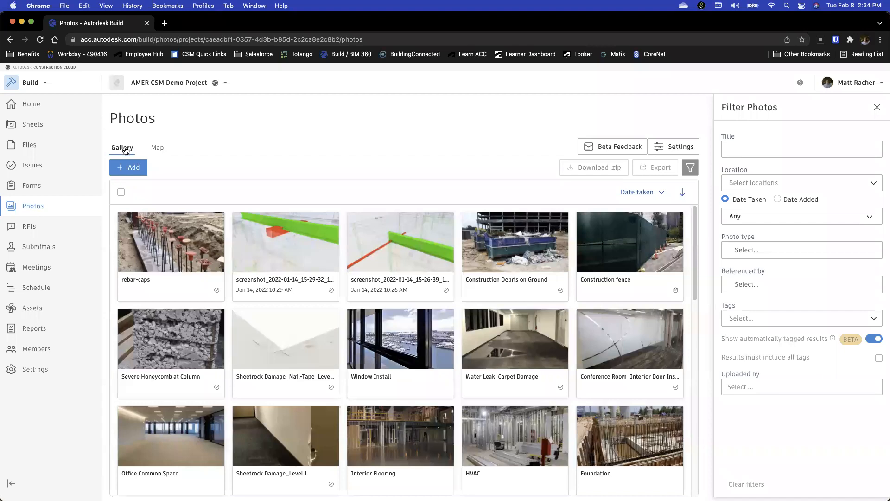
{"action": "left_click", "coordinate": [158, 149]}
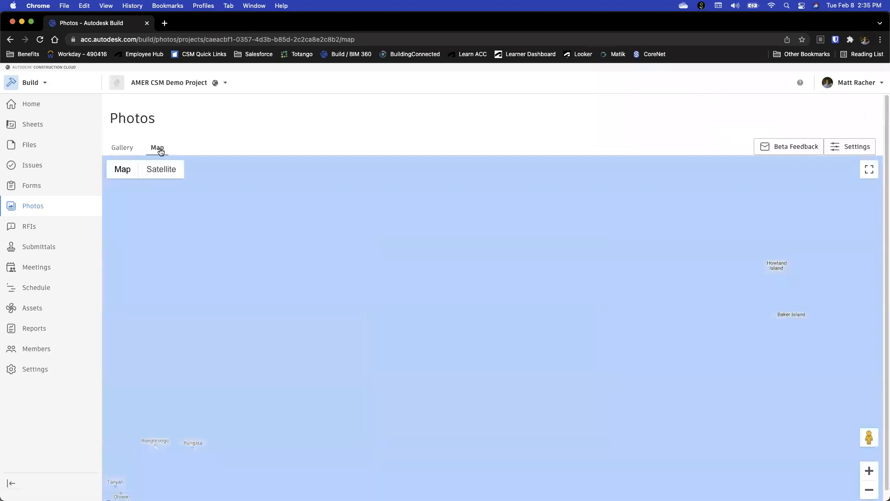
{"action": "scroll", "coordinate": [259, 280], "scroll_direction": "down", "scroll_amount": 2}
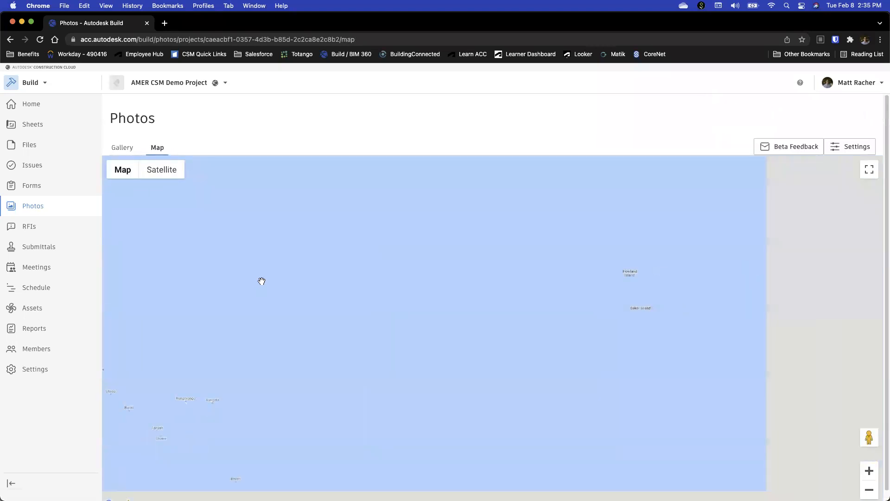
{"action": "left_click_drag", "start_coordinate": [274, 290], "coordinate": [445, 307]}
{"action": "scroll", "coordinate": [335, 266], "scroll_direction": "up", "scroll_amount": 1}
{"action": "scroll", "coordinate": [445, 307], "scroll_direction": "down", "scroll_amount": 1}
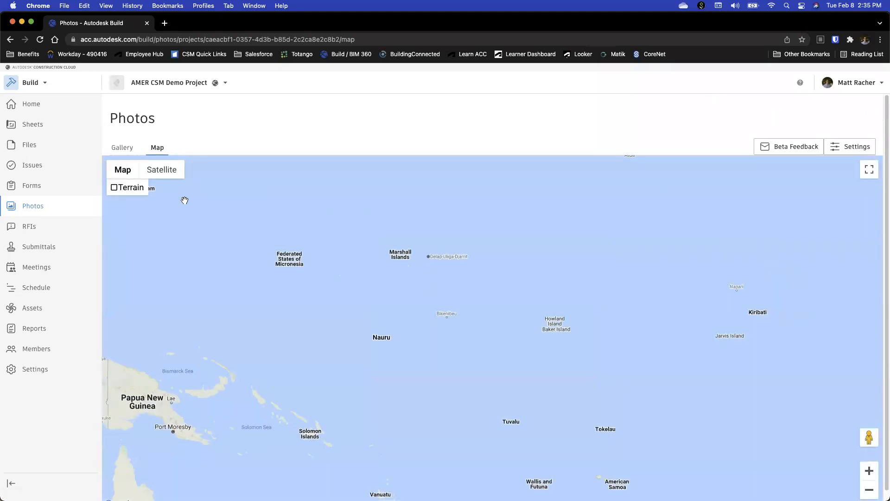
Return to the photo gallery and browse the thumbnails again
{"action": "left_click", "coordinate": [123, 147]}
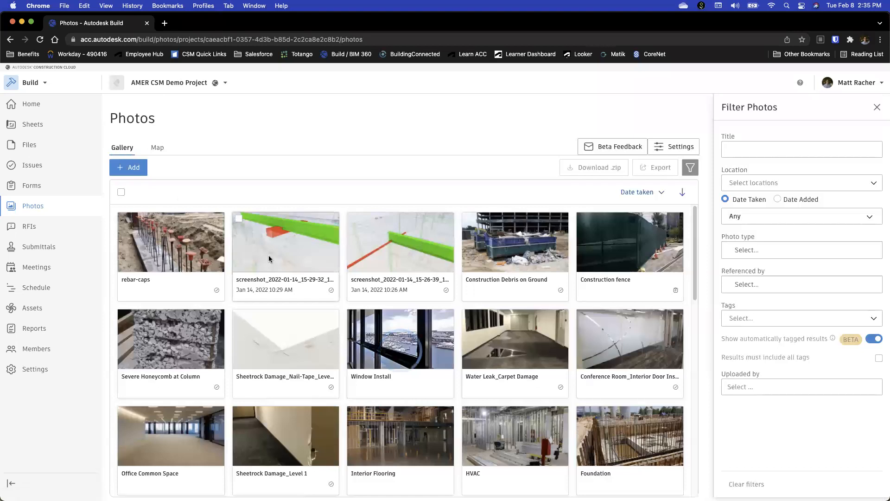
{"action": "scroll", "coordinate": [477, 324], "scroll_direction": "down", "scroll_amount": 1}
{"action": "scroll", "coordinate": [477, 324], "scroll_direction": "down", "scroll_amount": 10}
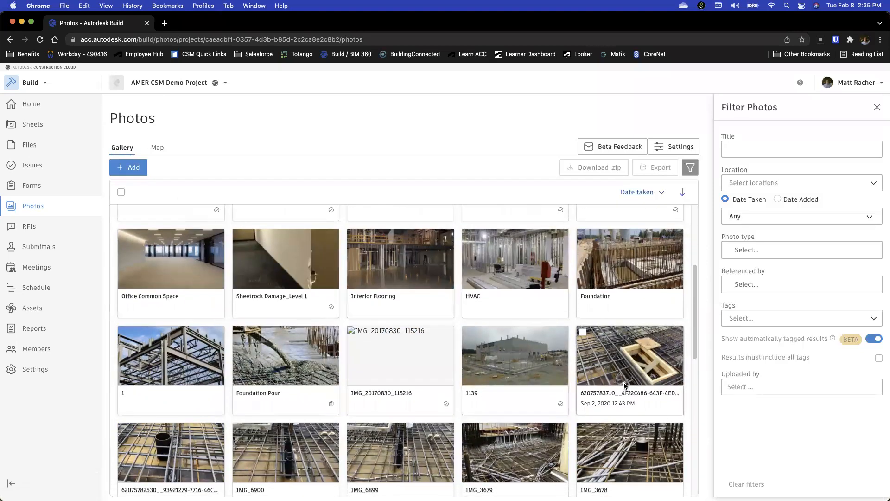
{"action": "scroll", "coordinate": [628, 378], "scroll_direction": "up", "scroll_amount": 10}
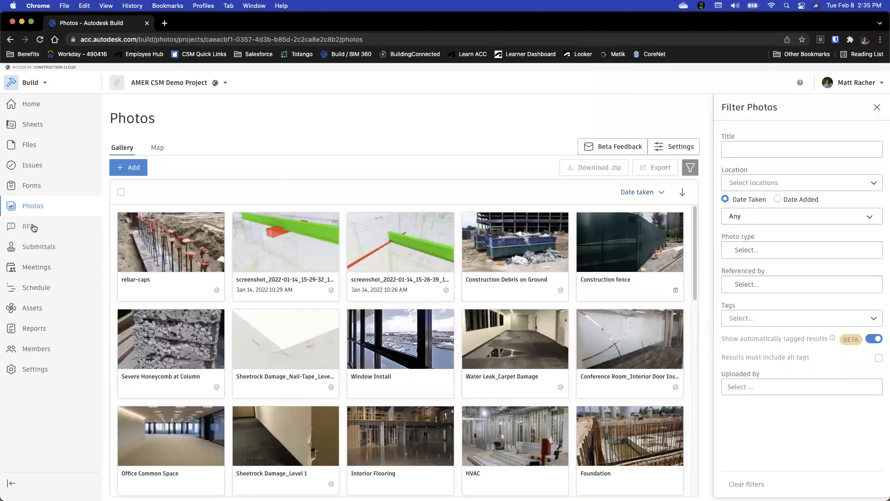
Open the project's RFIs, review the RFI workflow settings and return to the RFI list
{"action": "left_click", "coordinate": [30, 230]}
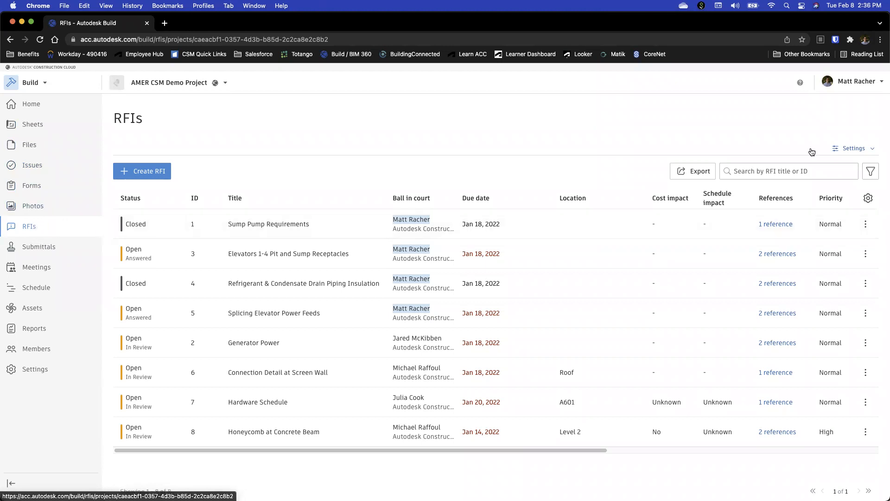
{"action": "left_click", "coordinate": [854, 149]}
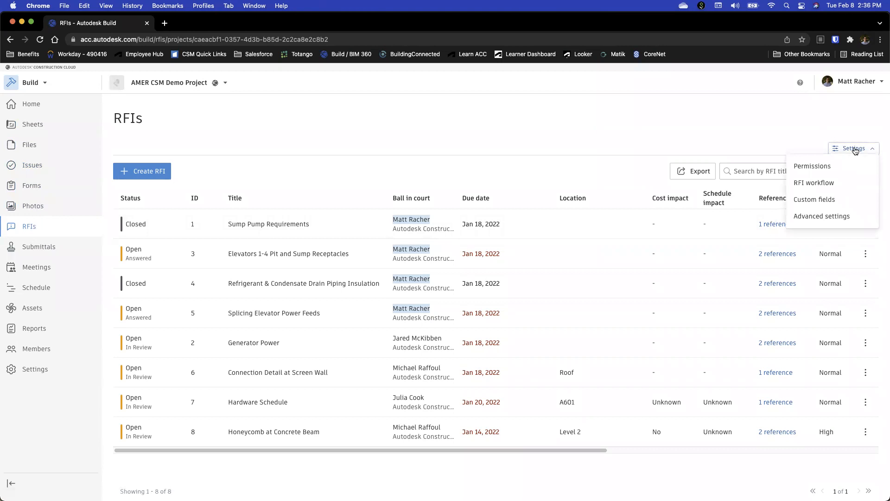
{"action": "left_click", "coordinate": [813, 183]}
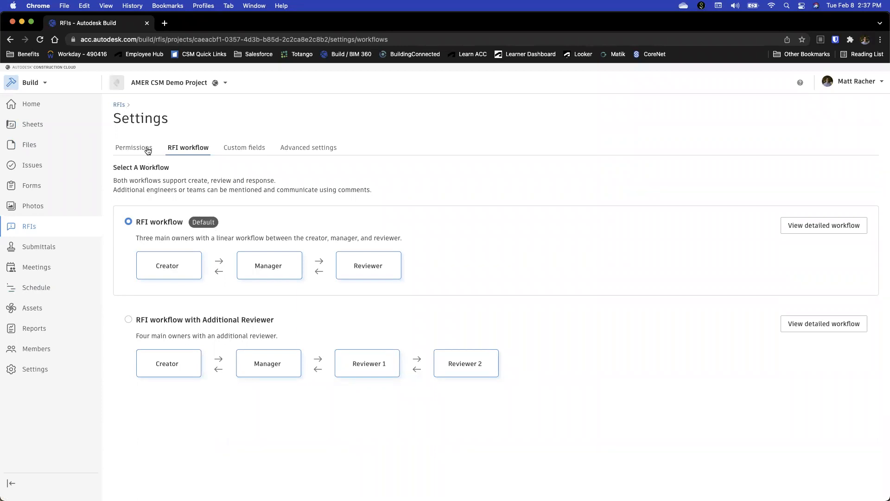
{"action": "left_click", "coordinate": [119, 105]}
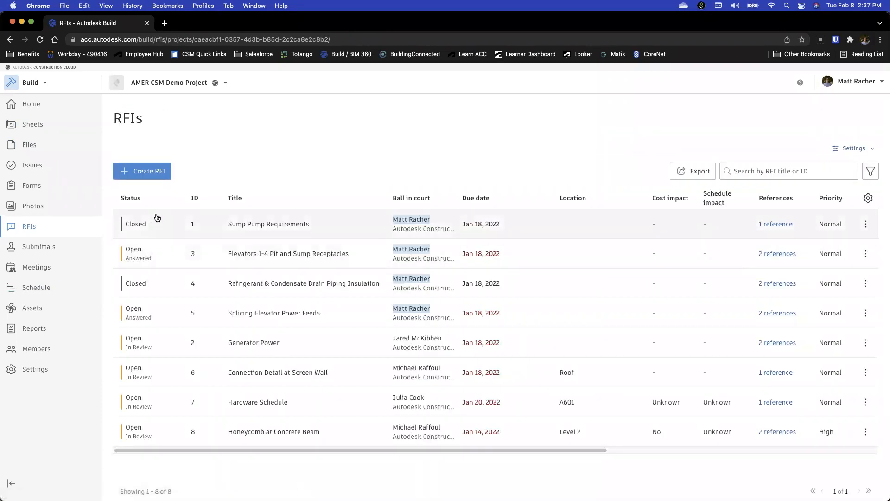
Review the Elevators 1-4 Pit and Sump Receptacles RFI, including its Return to Reviewer form, without submitting anything
{"action": "left_click", "coordinate": [268, 254]}
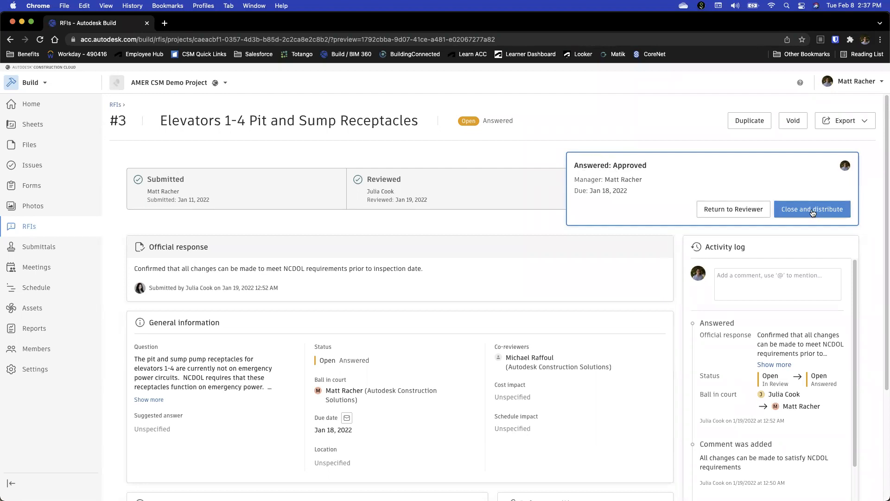
{"action": "scroll", "coordinate": [571, 336], "scroll_direction": "down", "scroll_amount": 2}
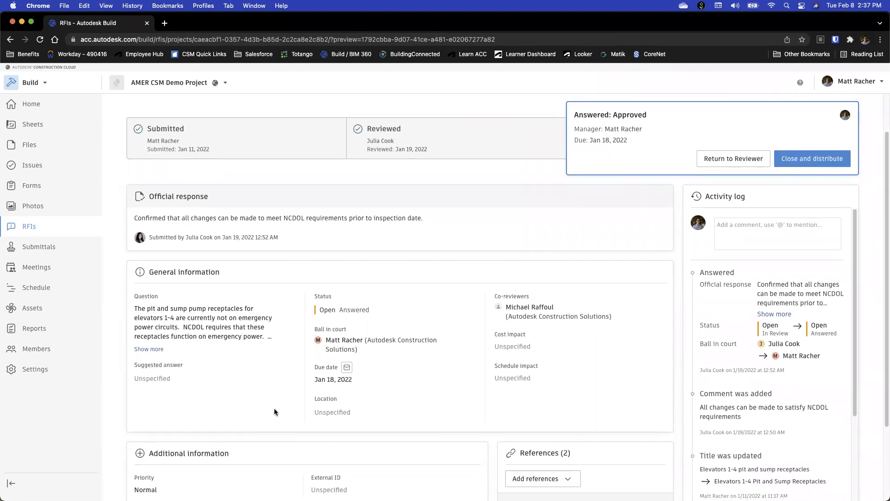
{"action": "scroll", "coordinate": [232, 394], "scroll_direction": "down", "scroll_amount": 3}
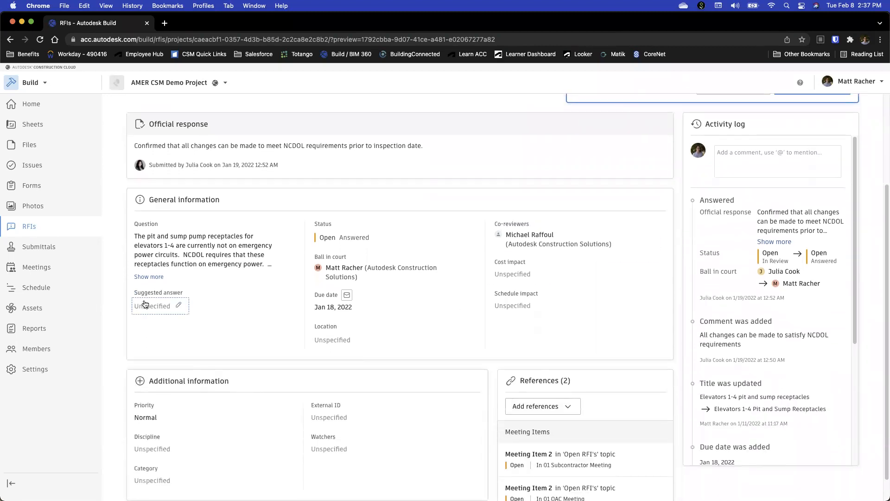
{"action": "scroll", "coordinate": [188, 308], "scroll_direction": "up", "scroll_amount": 5}
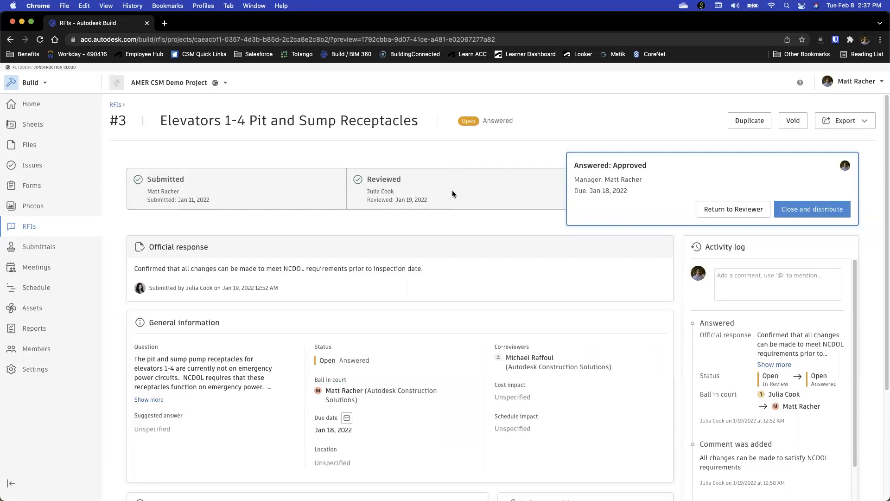
{"action": "left_click", "coordinate": [726, 209]}
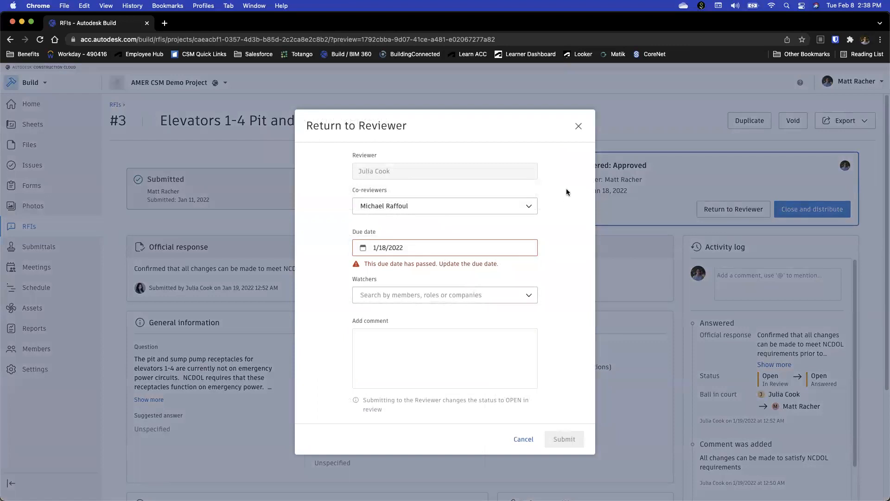
{"action": "left_click", "coordinate": [578, 128]}
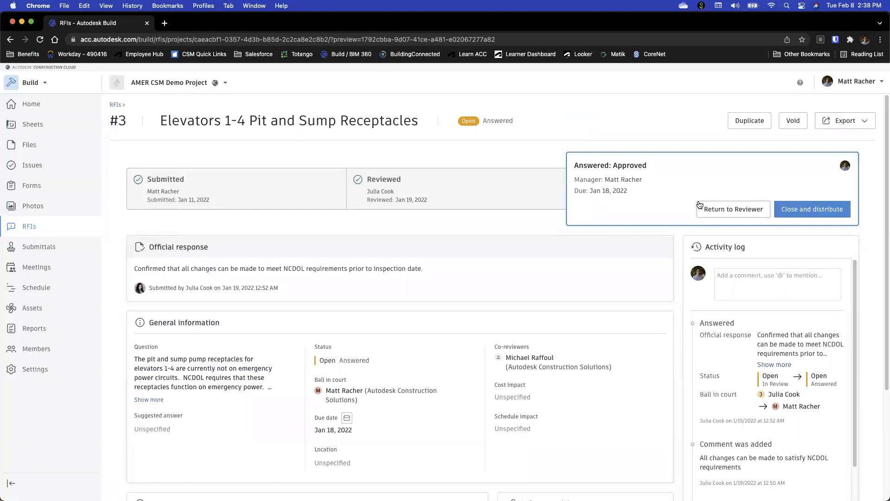
Browse the project's Submittals items and settings options, and open the Casement Windows submittal
{"action": "left_click", "coordinate": [56, 247]}
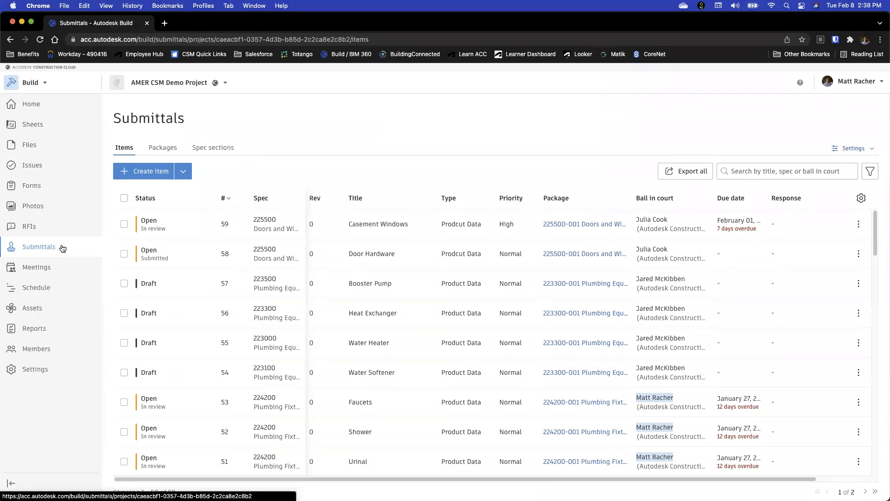
{"action": "scroll", "coordinate": [214, 302], "scroll_direction": "down", "scroll_amount": 5}
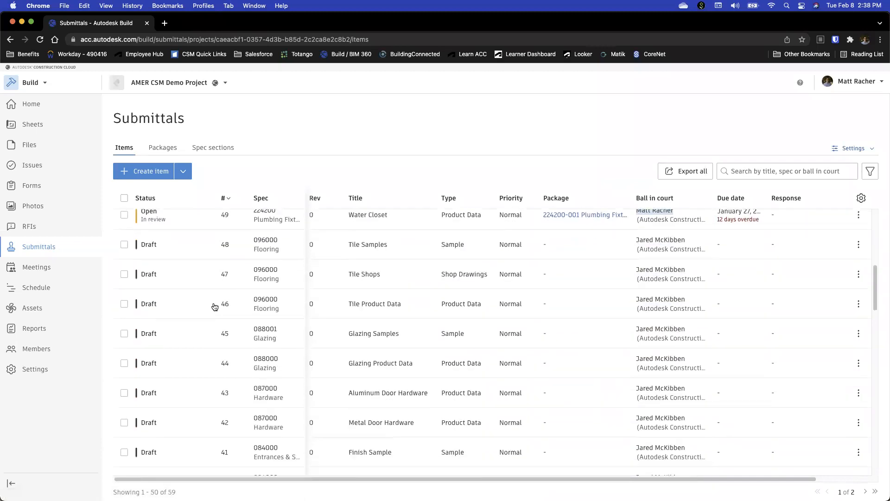
{"action": "scroll", "coordinate": [215, 304], "scroll_direction": "up", "scroll_amount": 5}
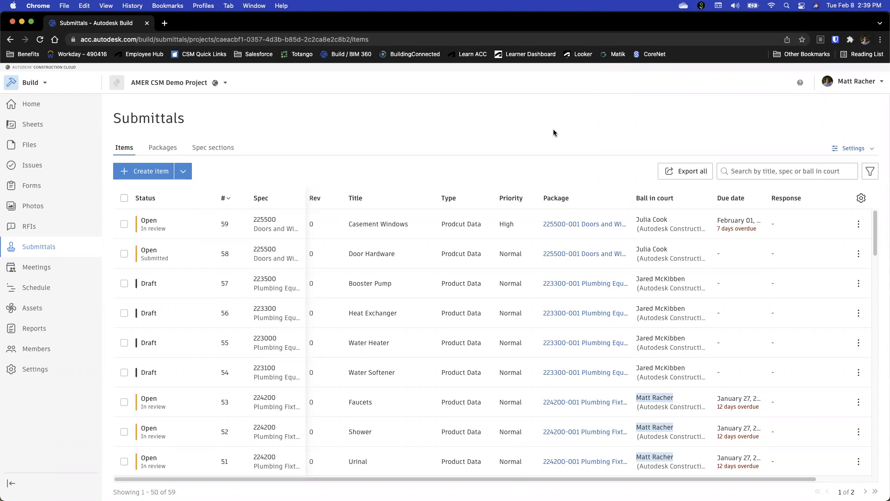
{"action": "left_click", "coordinate": [852, 148]}
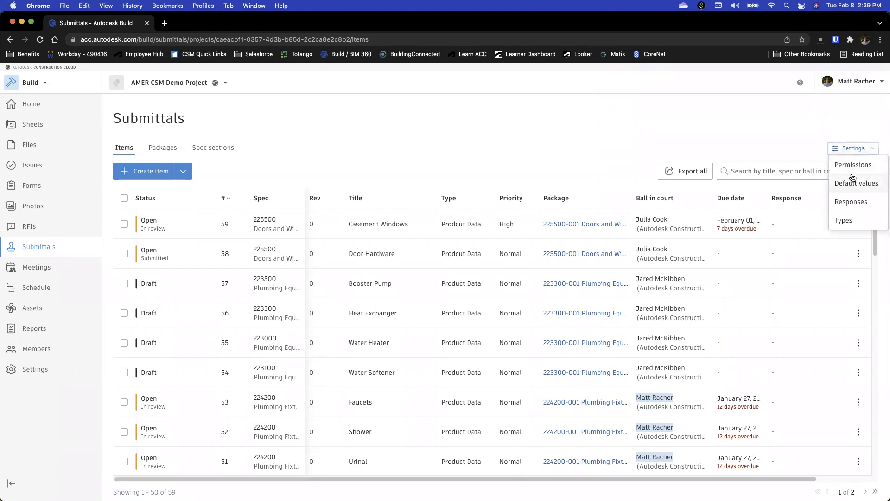
{"action": "left_click", "coordinate": [780, 136]}
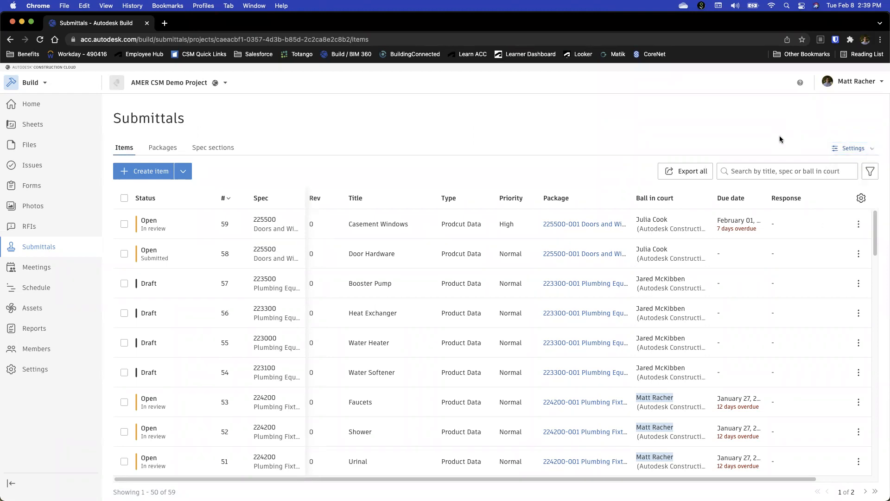
{"action": "left_click", "coordinate": [160, 222]}
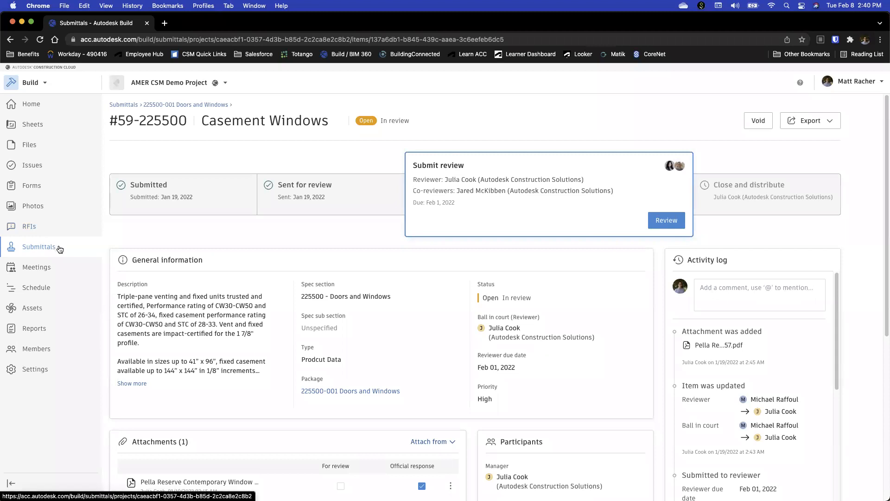
Open the project's Meetings and open meeting 01 of the Subcontractor Meeting series
{"action": "left_click", "coordinate": [55, 270]}
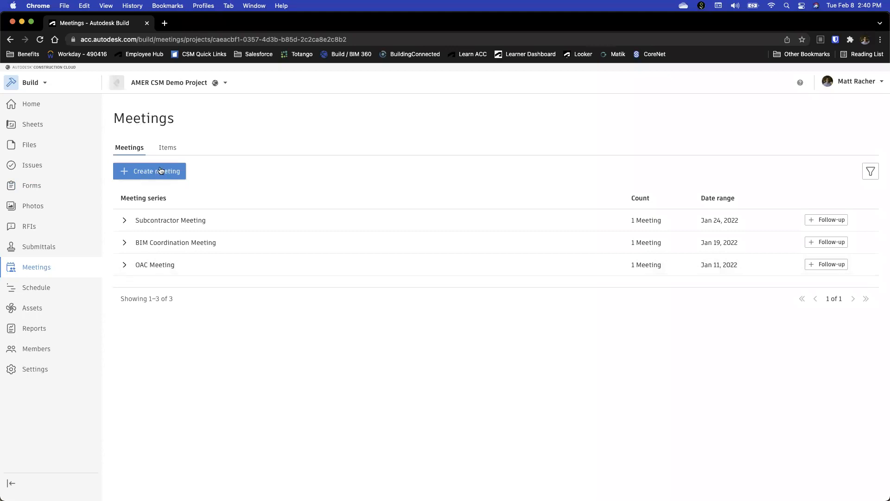
{"action": "left_click", "coordinate": [174, 219]}
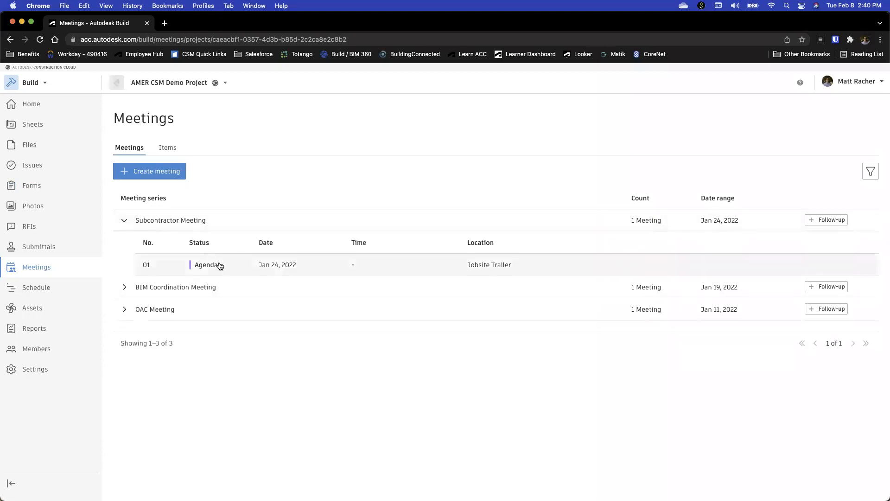
{"action": "left_click", "coordinate": [193, 262]}
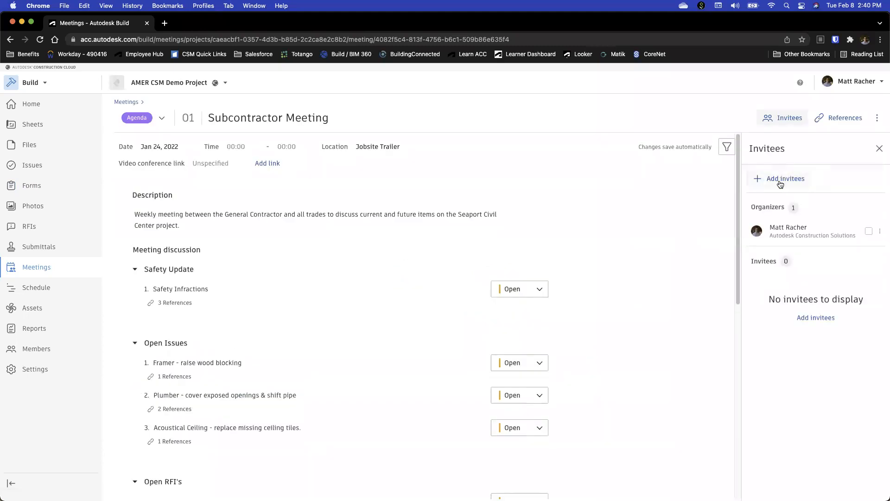
Mark the meeting organizer as attended and clear the attendance mark again
{"action": "left_click", "coordinate": [868, 232]}
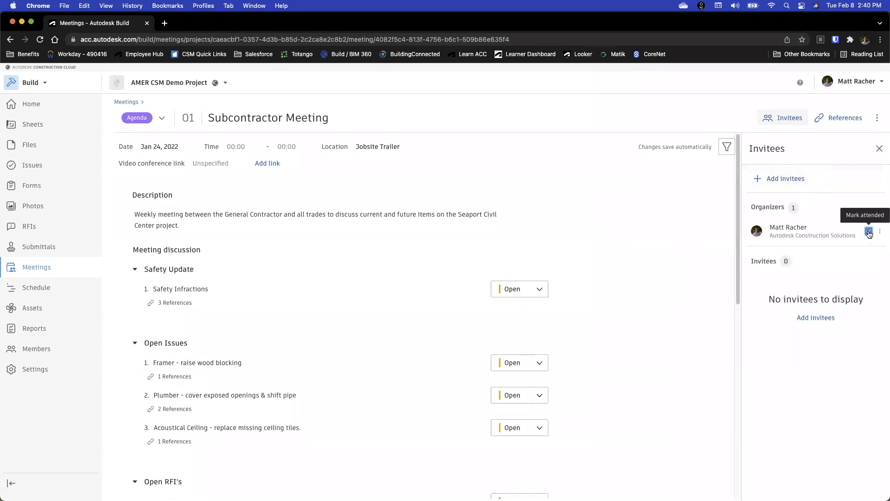
{"action": "left_click", "coordinate": [868, 232]}
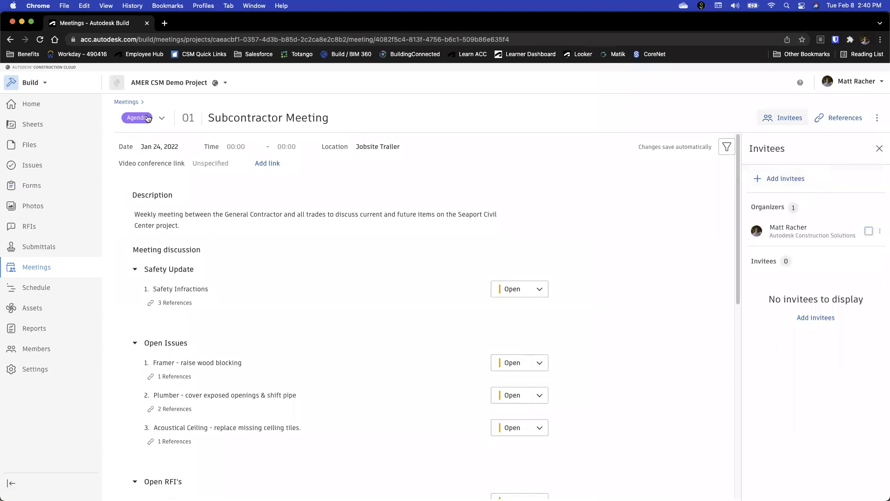
Review the Subcontractor Meeting agenda through to its attachments, viewing the file upload dialog without adding files
{"action": "scroll", "coordinate": [235, 310], "scroll_direction": "down", "scroll_amount": 3}
{"action": "scroll", "coordinate": [252, 302], "scroll_direction": "up", "scroll_amount": 2}
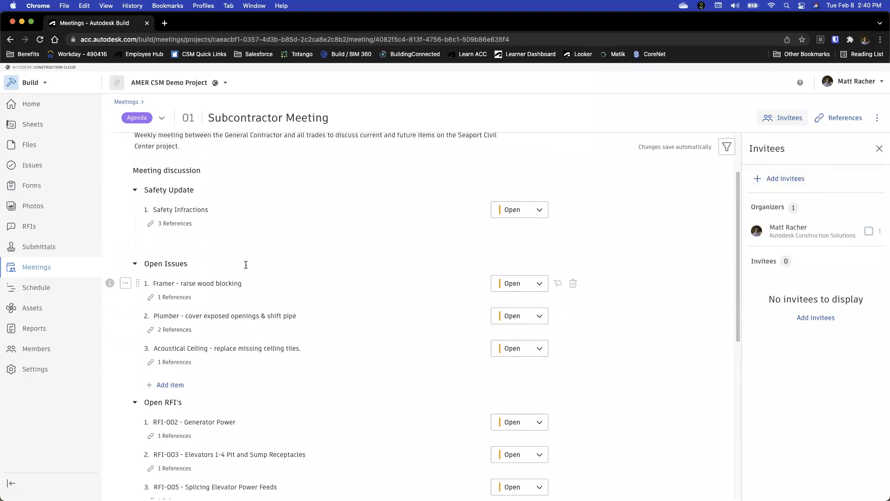
{"action": "scroll", "coordinate": [254, 234], "scroll_direction": "up", "scroll_amount": 1}
{"action": "scroll", "coordinate": [297, 291], "scroll_direction": "down", "scroll_amount": 8}
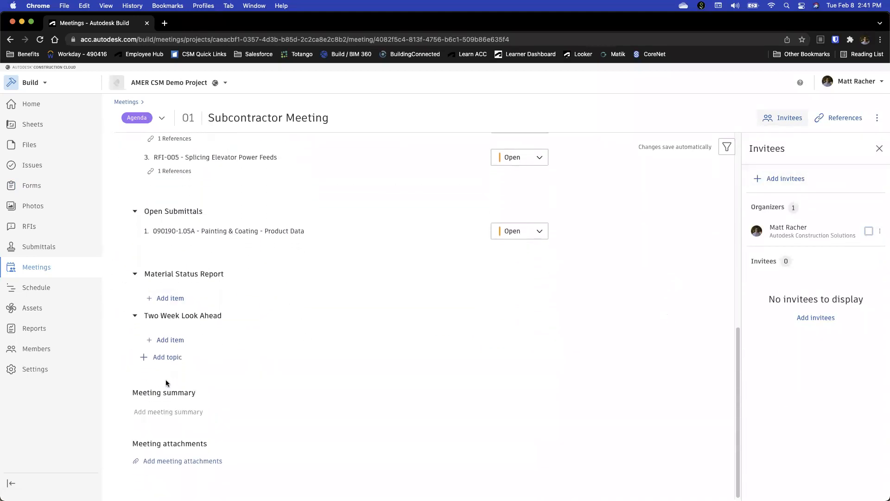
{"action": "left_click", "coordinate": [179, 461]}
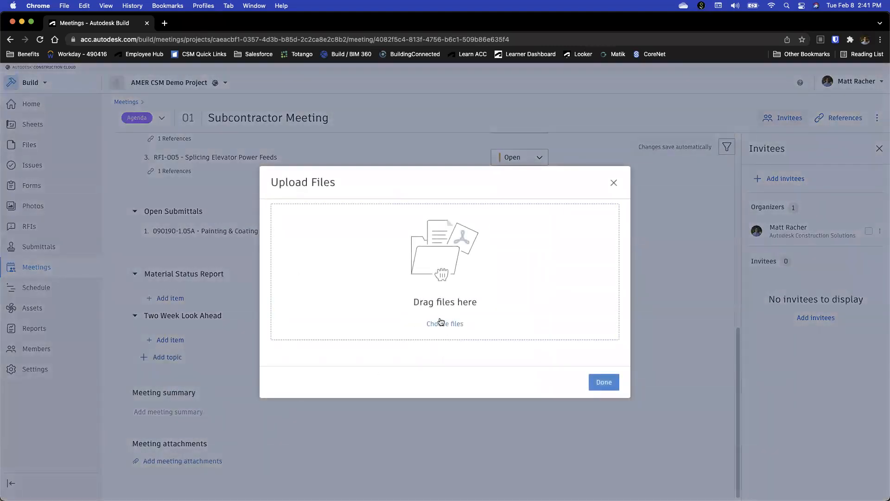
{"action": "left_click", "coordinate": [614, 183]}
{"action": "scroll", "coordinate": [686, 199], "scroll_direction": "up", "scroll_amount": 10}
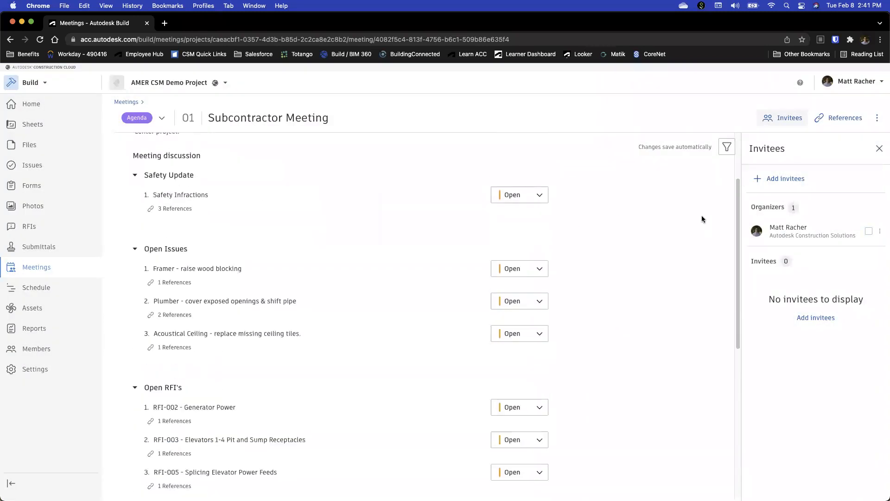
Open the Subcontractor Meeting's references, check which reference types can be added and view the references by agenda item
{"action": "left_click", "coordinate": [844, 118]}
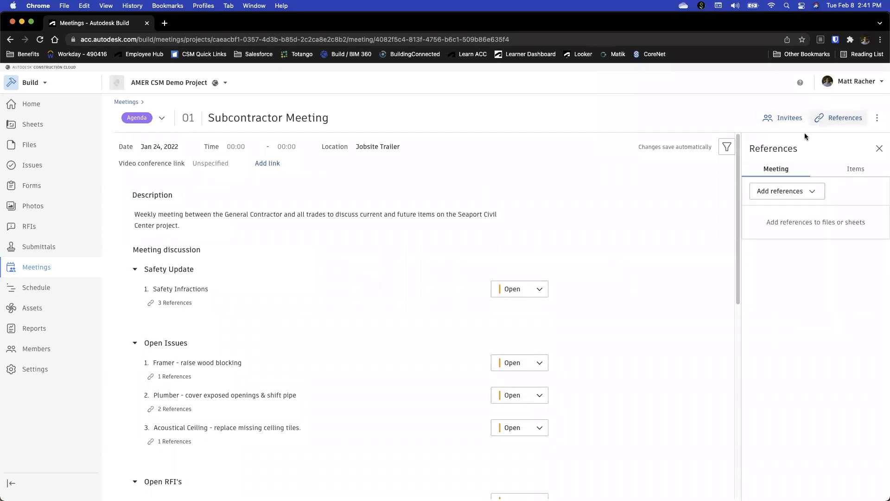
{"action": "left_click", "coordinate": [788, 194]}
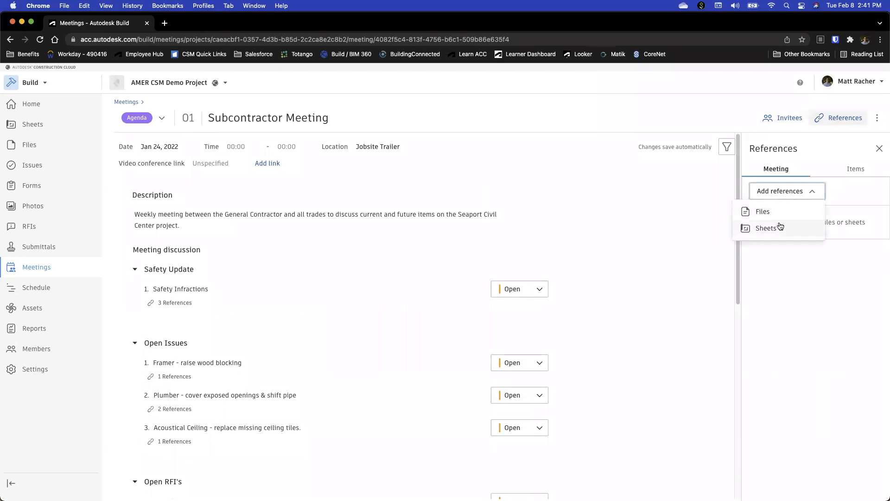
{"action": "left_click", "coordinate": [769, 226]}
{"action": "left_click", "coordinate": [840, 175]}
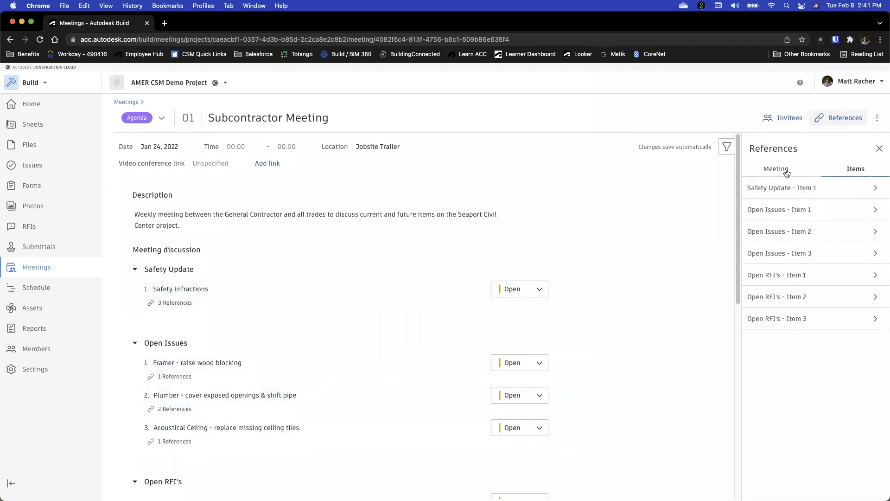
Close the references and change the Subcontractor Meeting's status from Agenda to Minutes, marking it as minutes
{"action": "left_click", "coordinate": [879, 149]}
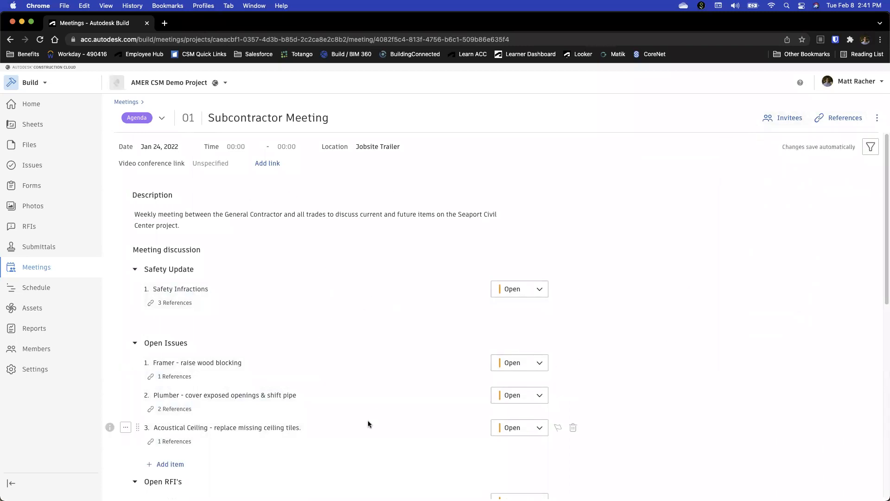
{"action": "left_click", "coordinate": [161, 118]}
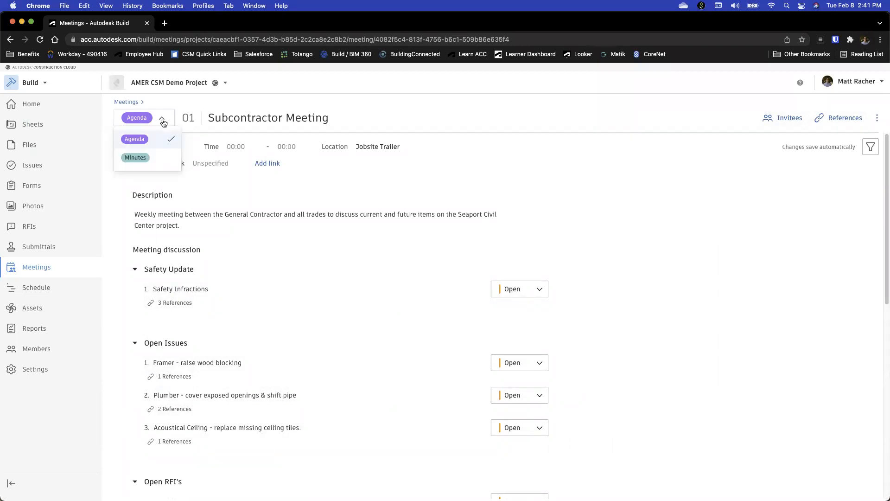
{"action": "left_click", "coordinate": [158, 160]}
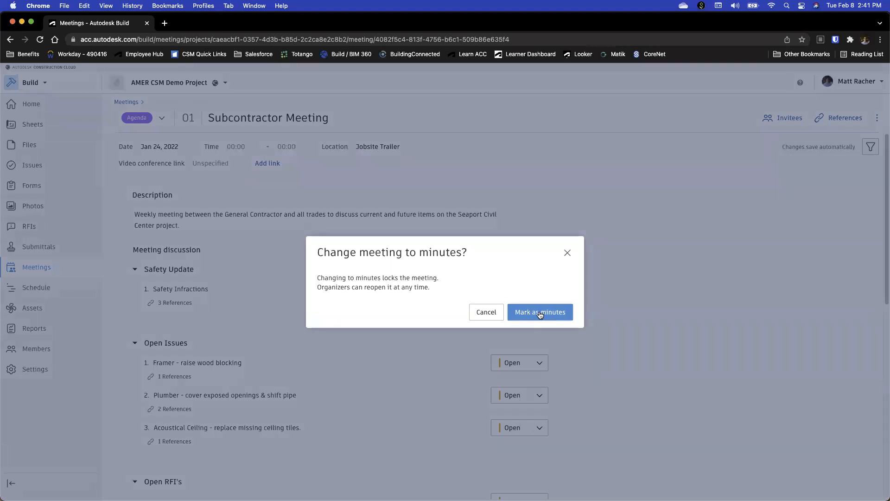
{"action": "left_click", "coordinate": [541, 313]}
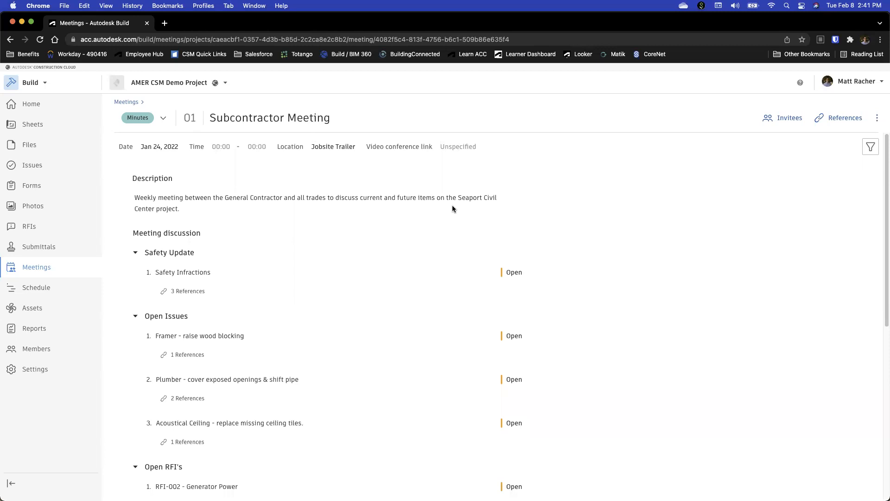
Expand the Subcontractor, BIM Coordination and OAC Meeting series in the meetings list, and view a blank new meeting before returning to the list
{"action": "left_click", "coordinate": [132, 102]}
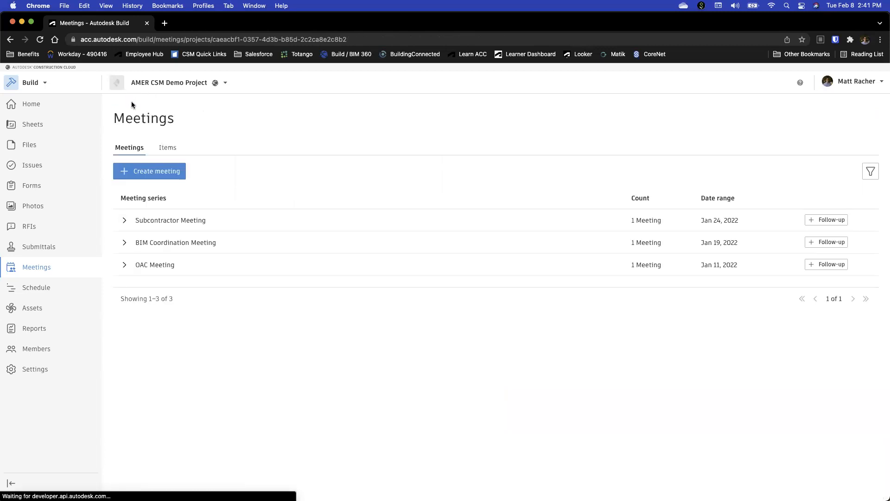
{"action": "left_click", "coordinate": [124, 221]}
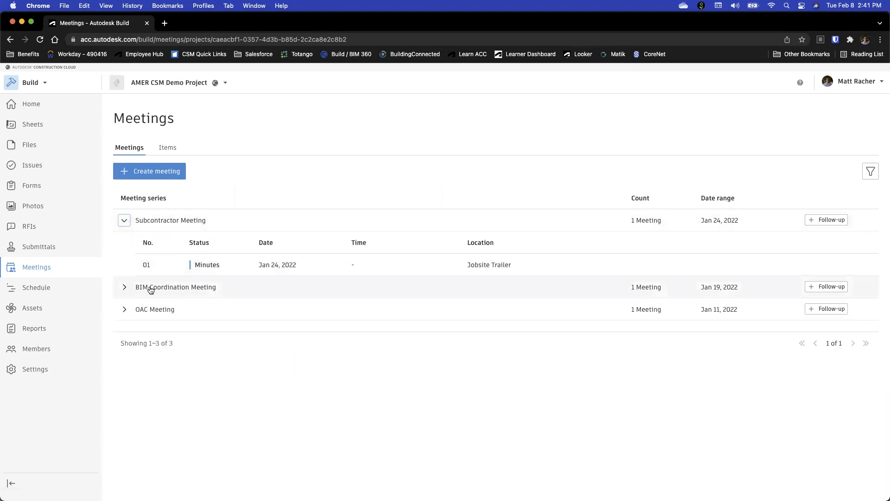
{"action": "left_click", "coordinate": [124, 287]}
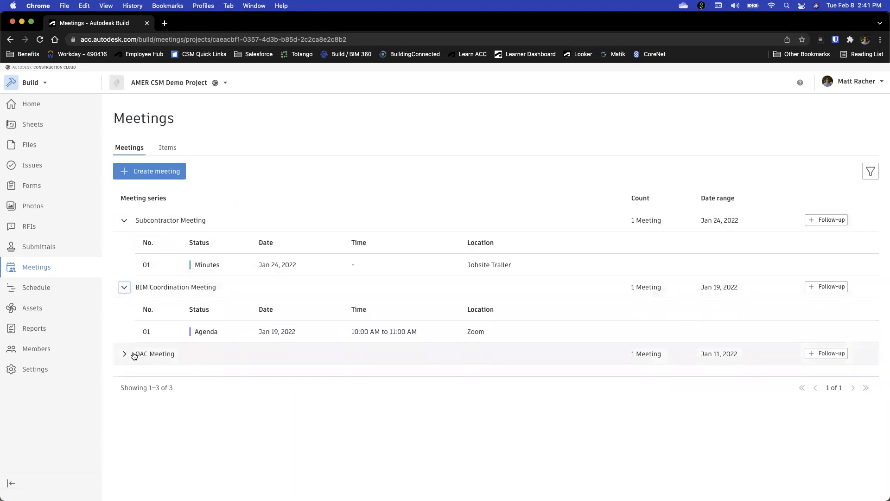
{"action": "left_click", "coordinate": [123, 354]}
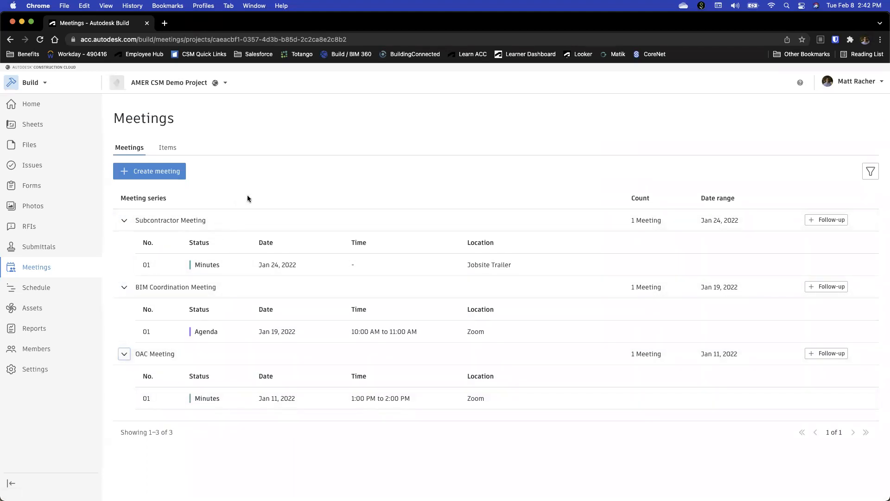
{"action": "left_click", "coordinate": [165, 171]}
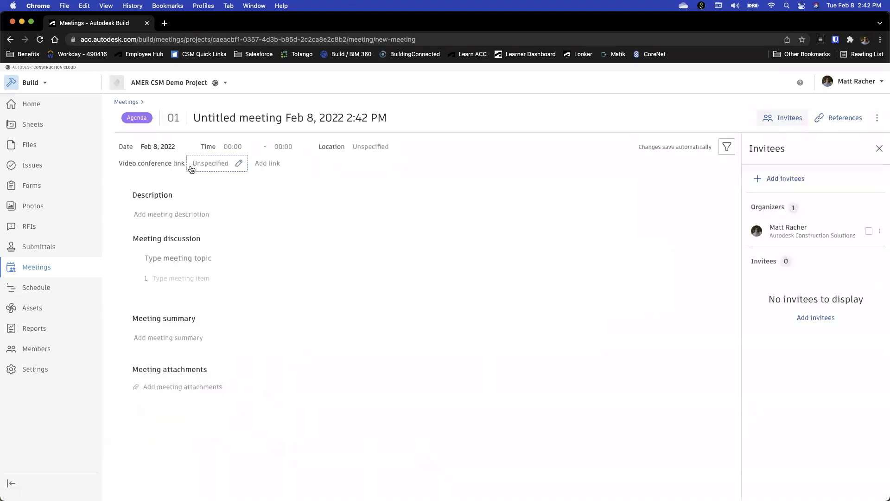
{"action": "left_click", "coordinate": [127, 102]}
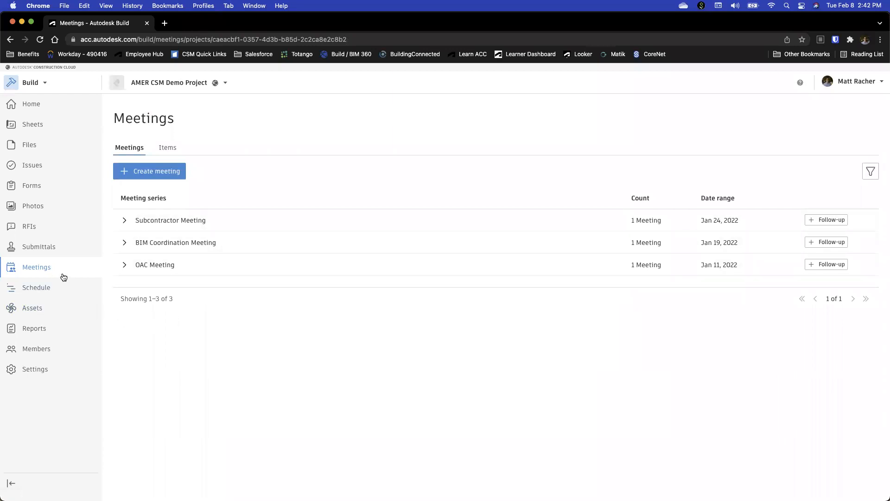
Open the Seaport Civic Center schedule in the project's Schedule tool and view the details of the Building 1 activity on the Gantt chart
{"action": "left_click", "coordinate": [36, 288]}
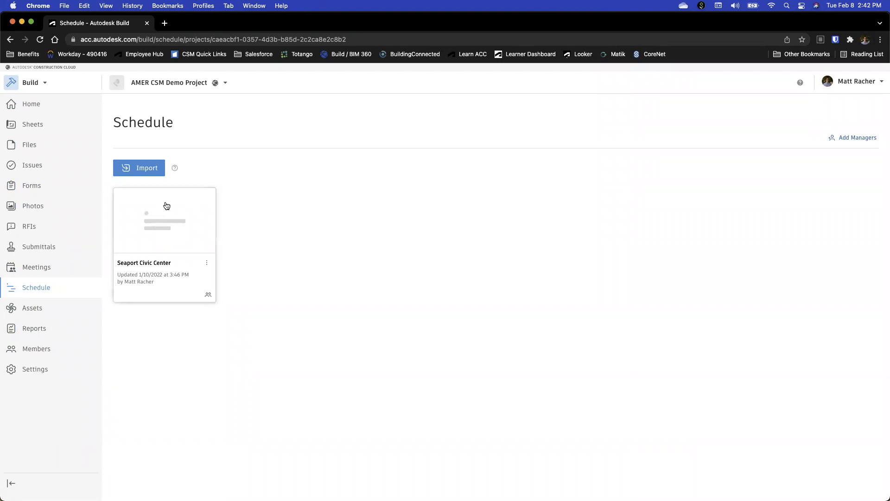
{"action": "left_click", "coordinate": [165, 228]}
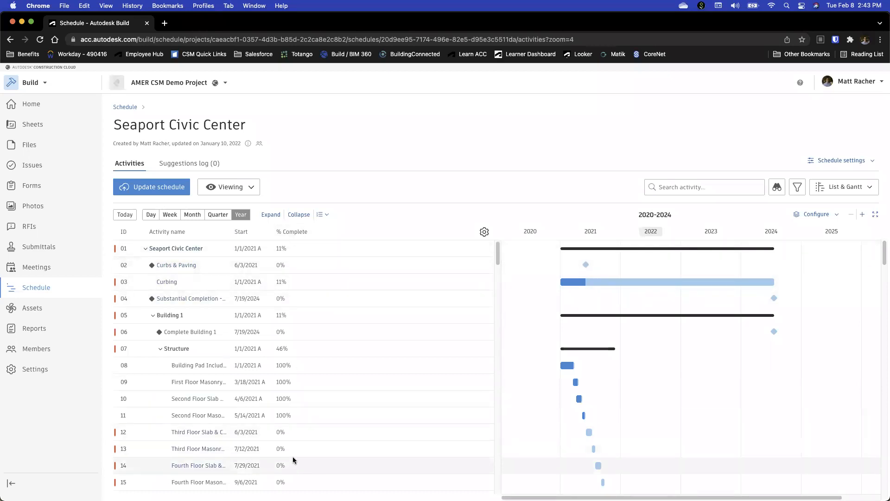
{"action": "mouse_move", "coordinate": [742, 318]}
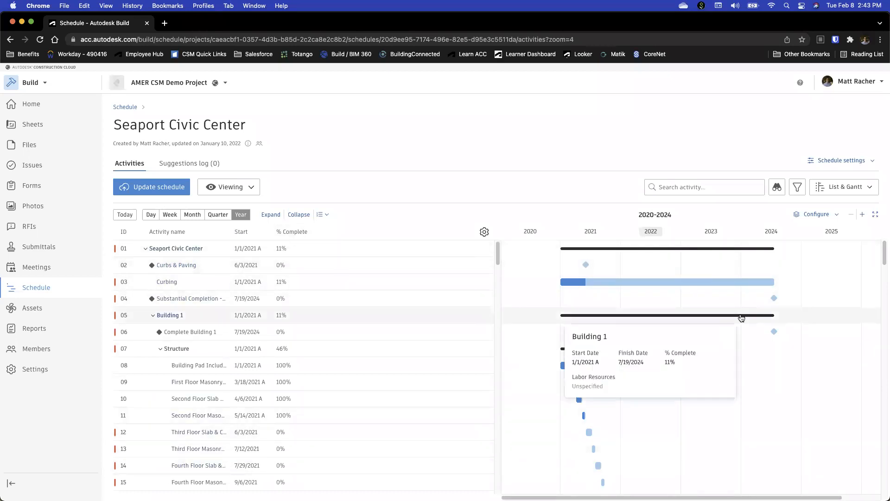
Check the schedule's list and Gantt display options and its available filters without applying any
{"action": "left_click", "coordinate": [851, 188]}
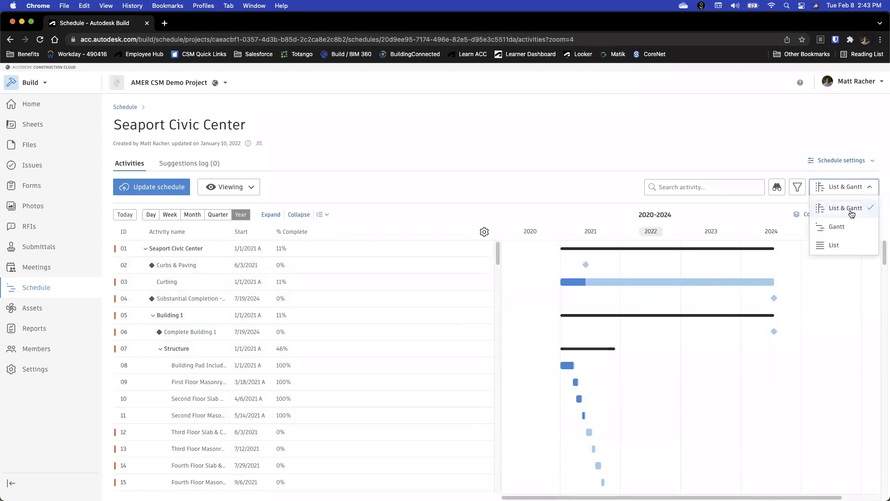
{"action": "left_click", "coordinate": [857, 187]}
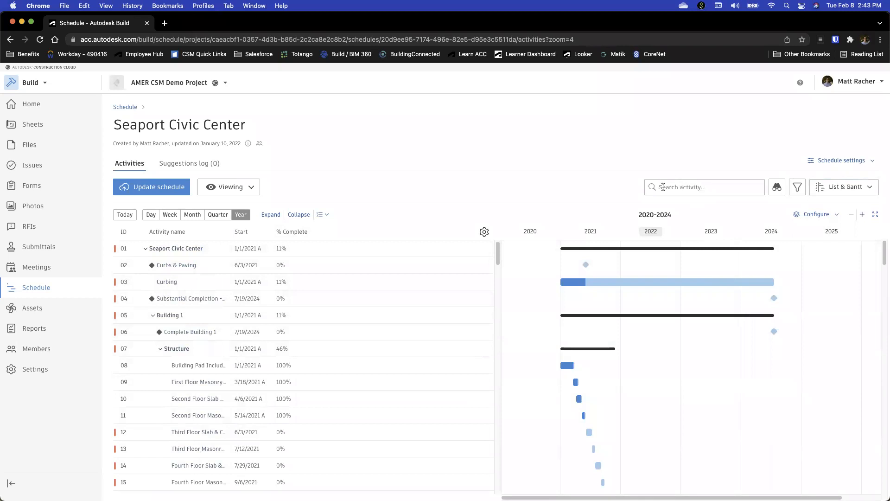
{"action": "scroll", "coordinate": [425, 280], "scroll_direction": "down", "scroll_amount": 20}
{"action": "scroll", "coordinate": [427, 338], "scroll_direction": "up", "scroll_amount": 20}
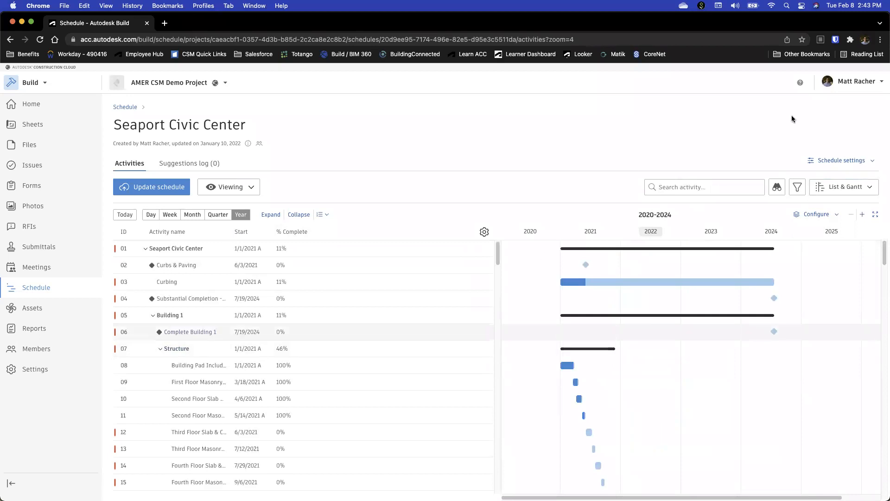
{"action": "left_click", "coordinate": [797, 186]}
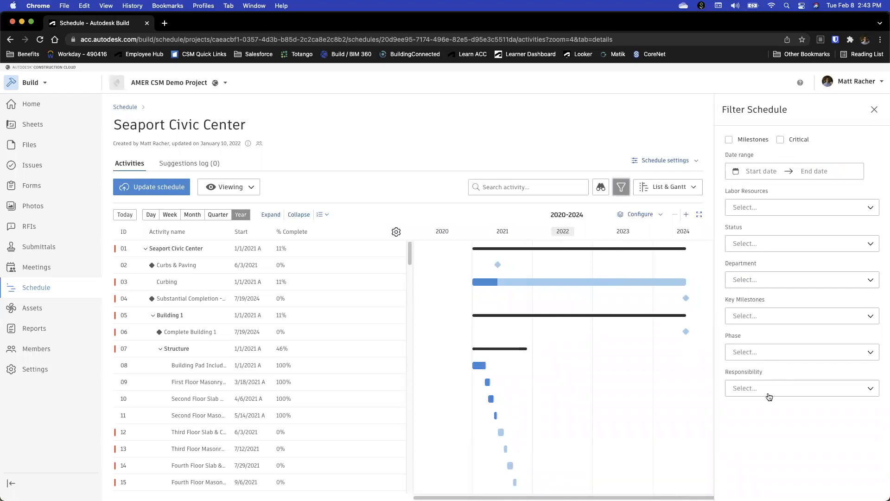
{"action": "left_click", "coordinate": [875, 110]}
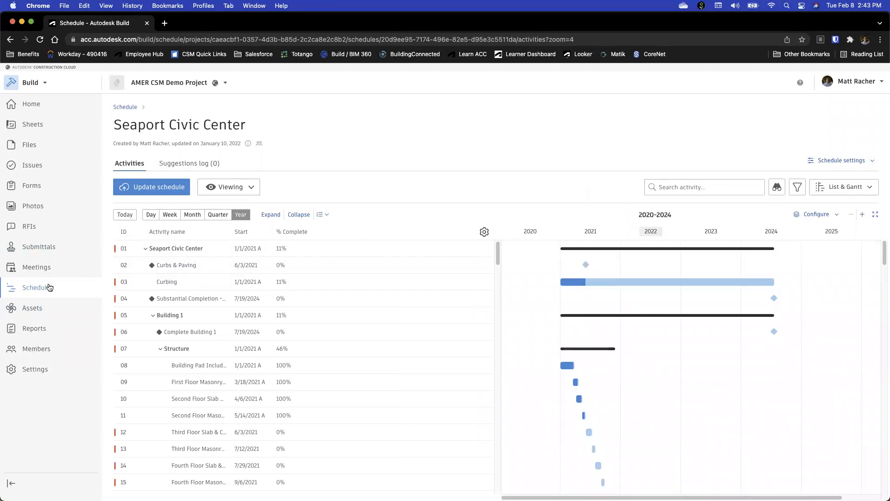
Open the project's Assets and review the status options available for the AHU 1 asset, leaving its details without changing the status
{"action": "left_click", "coordinate": [36, 310]}
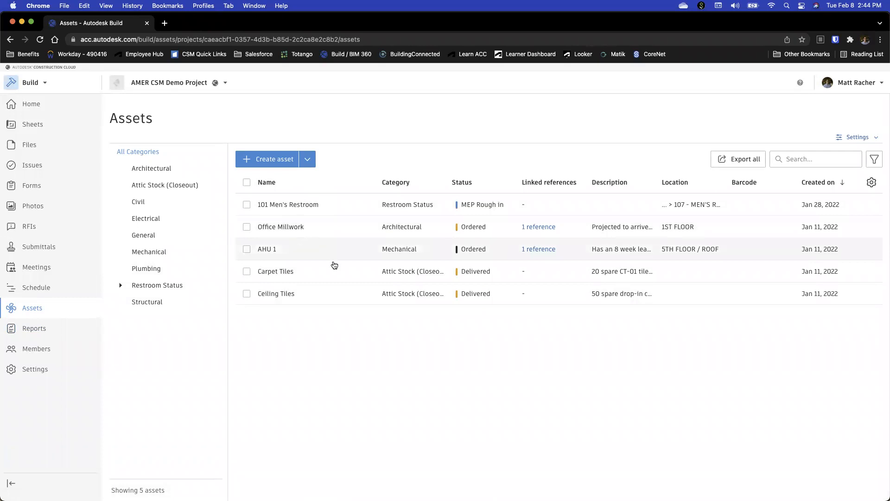
{"action": "left_click", "coordinate": [281, 252]}
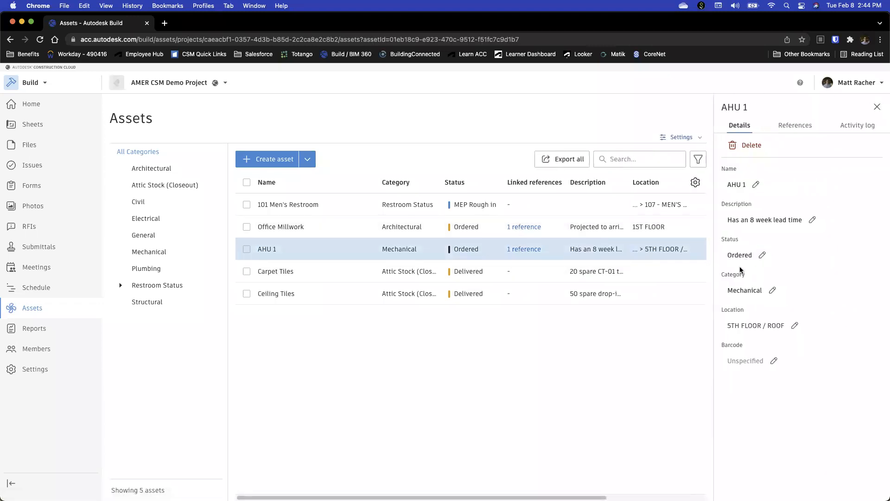
{"action": "left_click", "coordinate": [761, 257]}
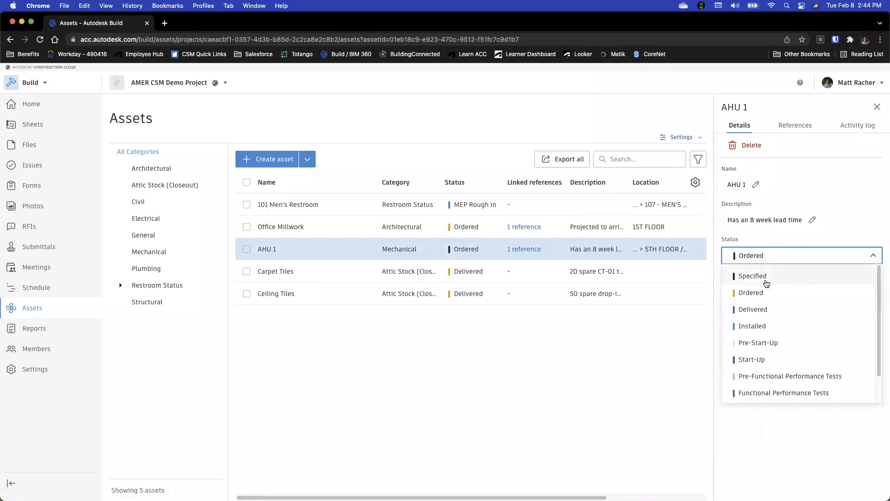
{"action": "scroll", "coordinate": [797, 352], "scroll_direction": "down", "scroll_amount": 1}
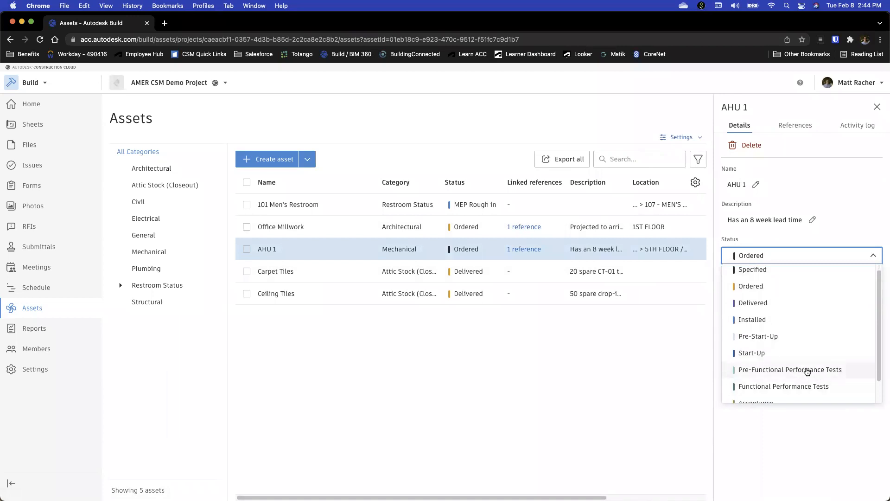
{"action": "scroll", "coordinate": [793, 385], "scroll_direction": "down", "scroll_amount": 1}
{"action": "scroll", "coordinate": [800, 393], "scroll_direction": "down", "scroll_amount": 2}
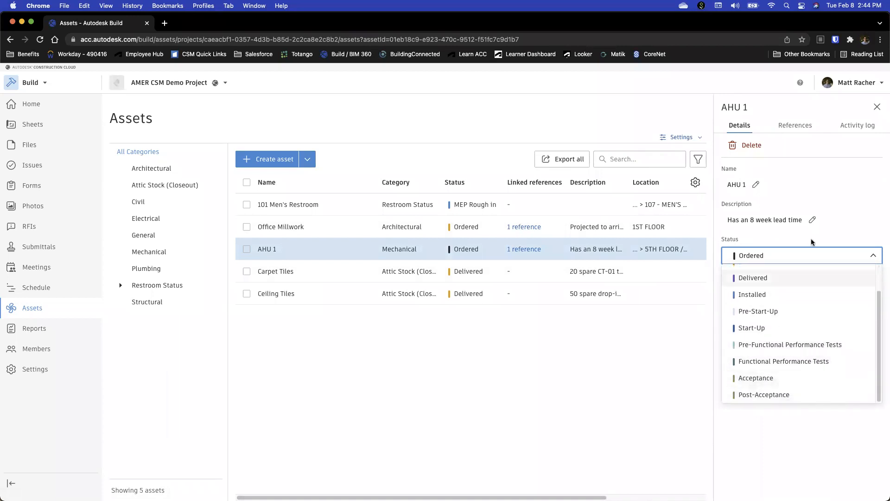
{"action": "left_click", "coordinate": [848, 223]}
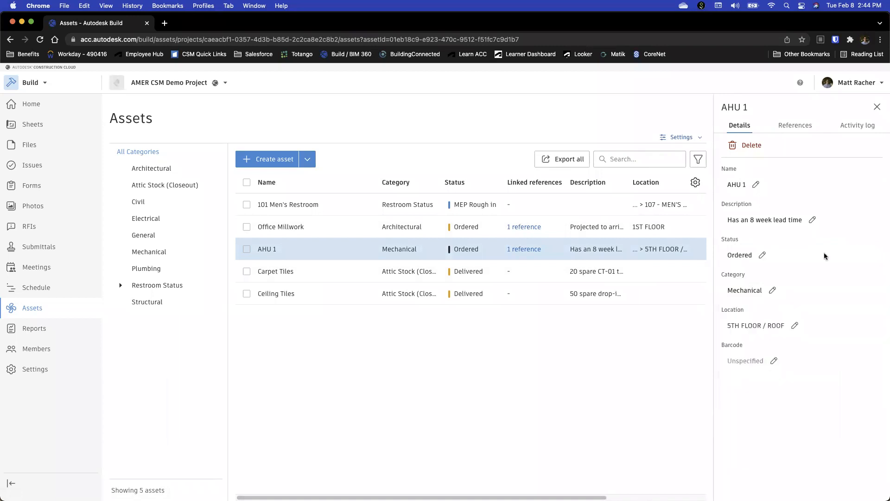
{"action": "left_click", "coordinate": [764, 258]}
{"action": "scroll", "coordinate": [809, 308], "scroll_direction": "down", "scroll_amount": 3}
{"action": "scroll", "coordinate": [809, 309], "scroll_direction": "up", "scroll_amount": 3}
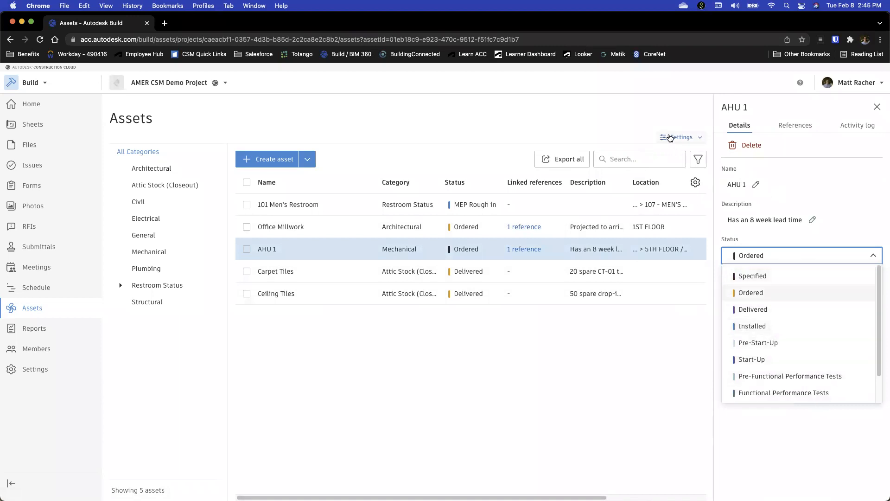
{"action": "left_click", "coordinate": [878, 107]}
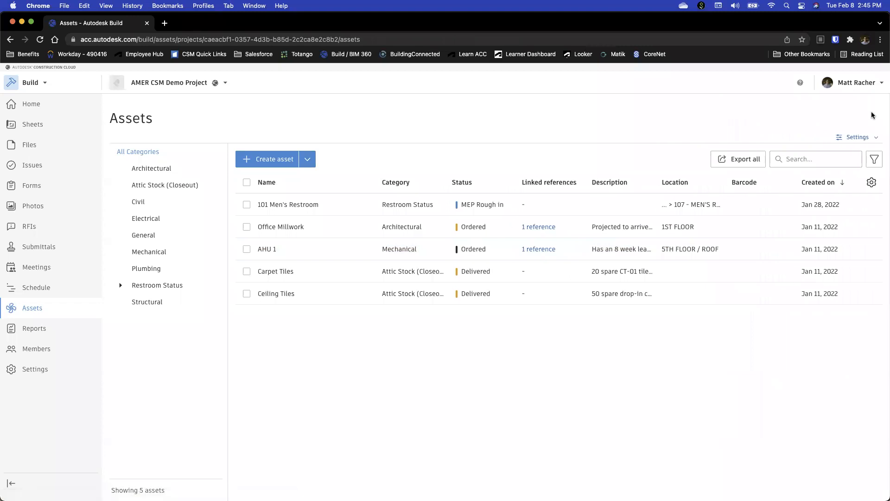
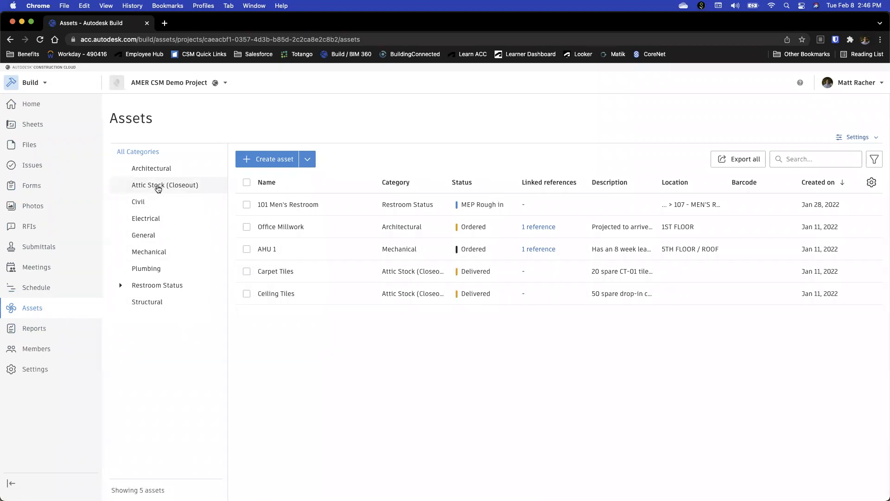
Show only the assets in the Attic Stock (Closeout) category, and open the project's Reports log
{"action": "left_click", "coordinate": [157, 187]}
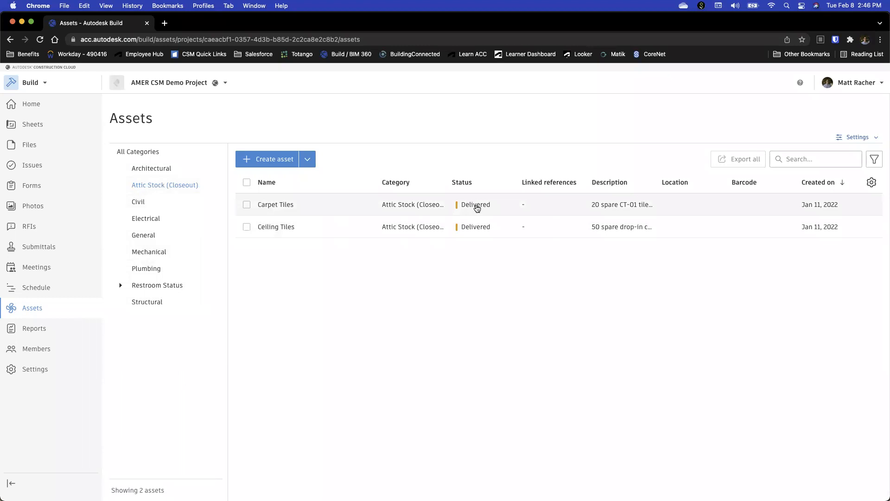
{"action": "left_click", "coordinate": [36, 330]}
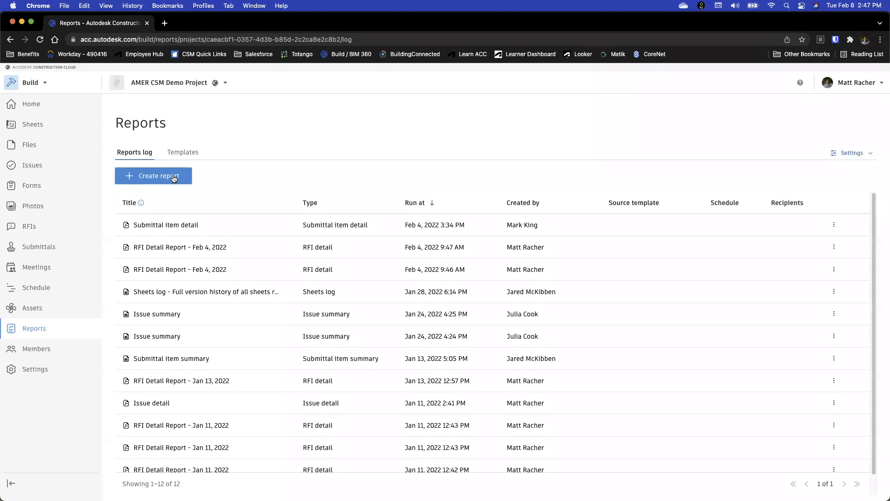
Preview a new Assigned items by company report and its option to save as a template, discarding it without running
{"action": "left_click", "coordinate": [175, 179]}
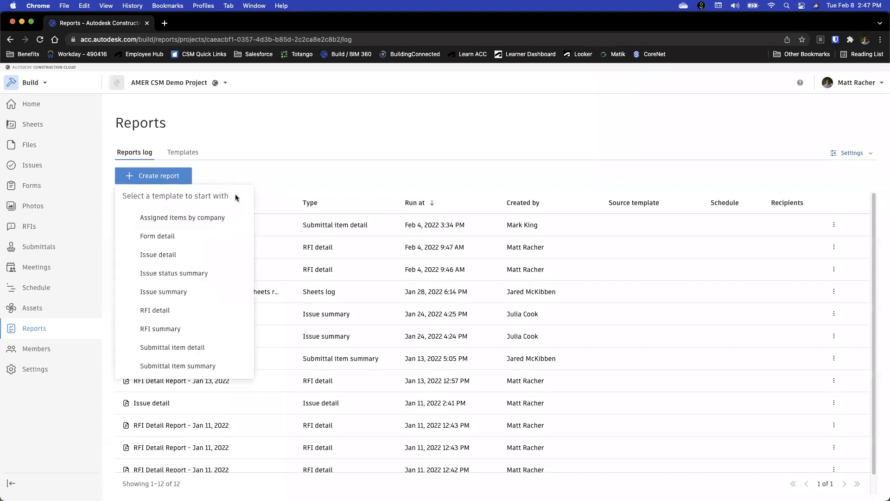
{"action": "left_click", "coordinate": [222, 222]}
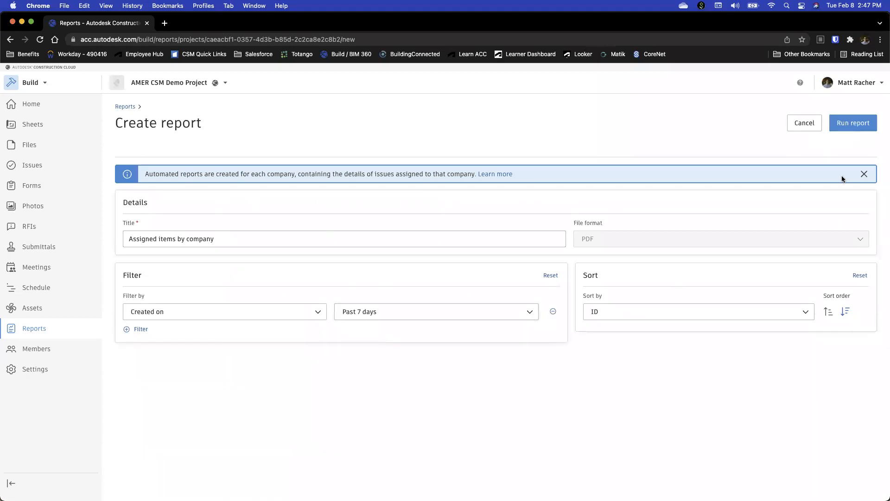
{"action": "left_click", "coordinate": [857, 127]}
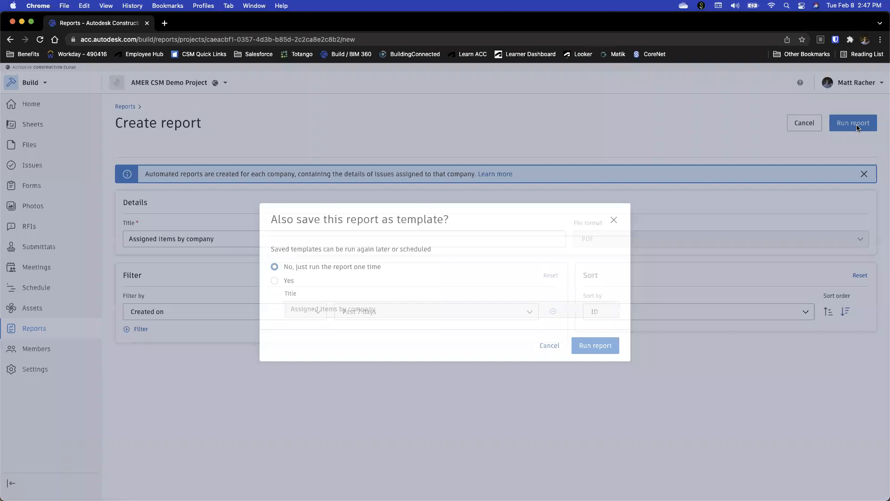
{"action": "left_click", "coordinate": [282, 282]}
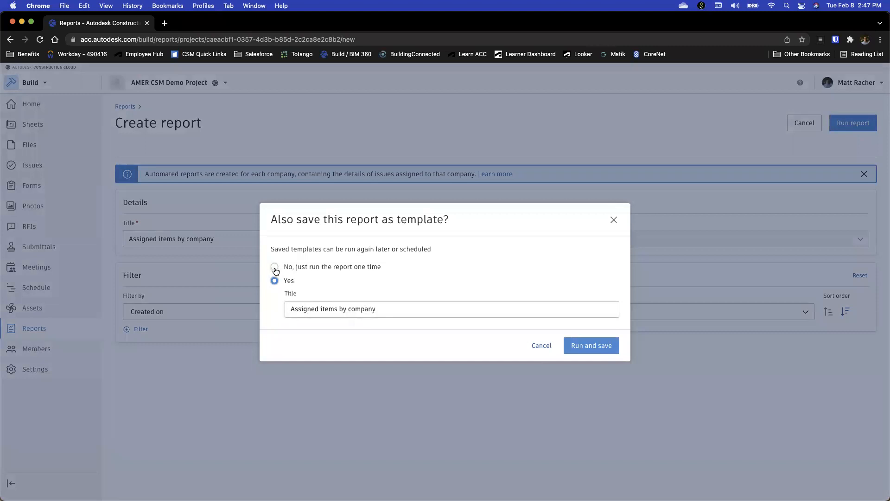
{"action": "left_click", "coordinate": [274, 267]}
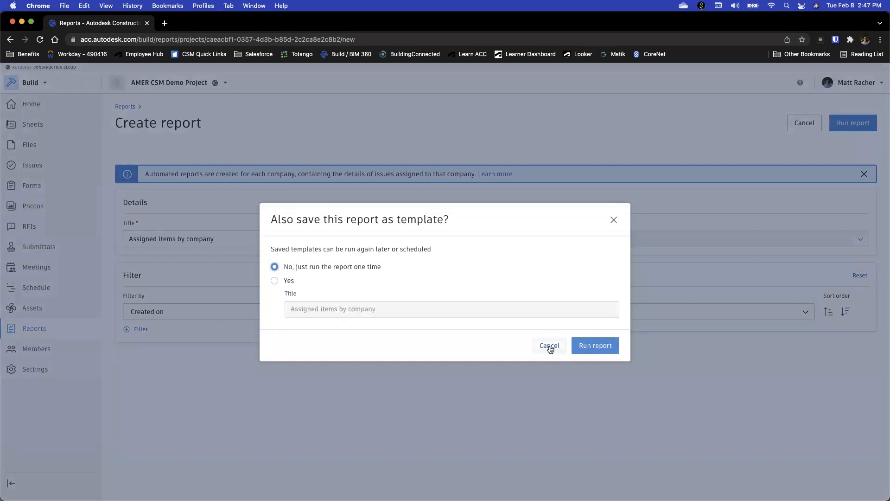
{"action": "left_click", "coordinate": [550, 347]}
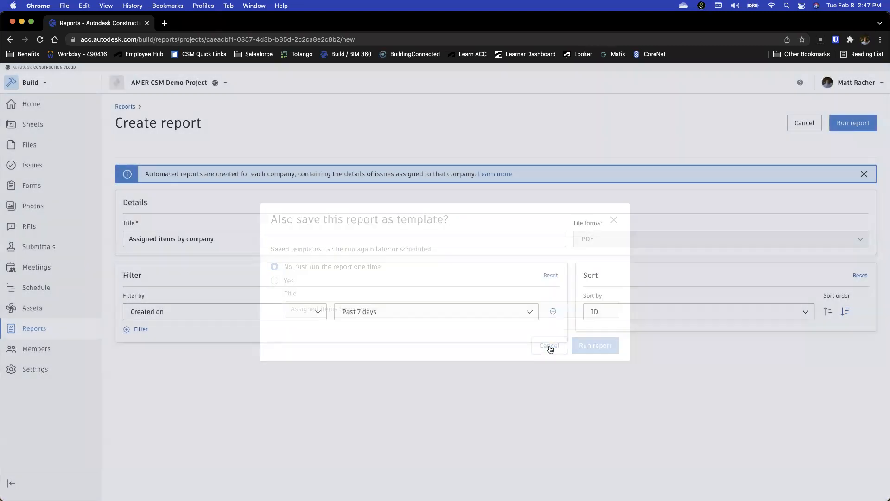
{"action": "left_click", "coordinate": [804, 124]}
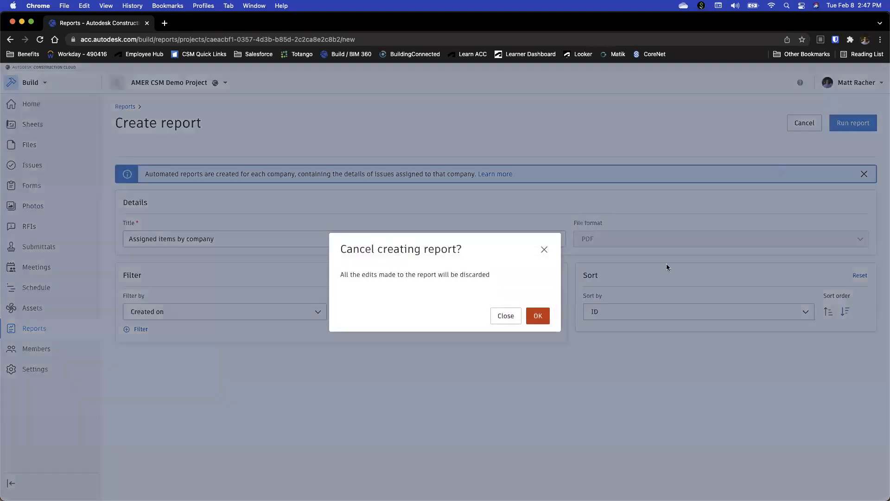
{"action": "left_click", "coordinate": [536, 314]}
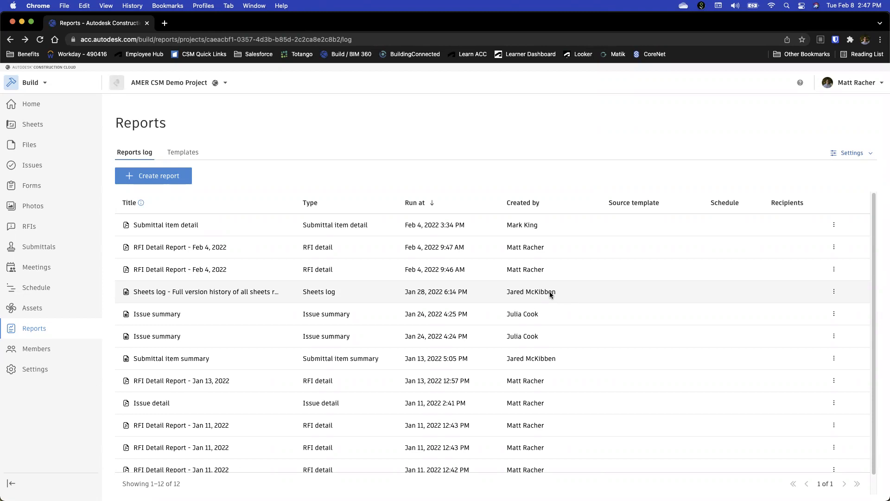
Look through the reports log and open the project's Members list
{"action": "scroll", "coordinate": [496, 294], "scroll_direction": "down", "scroll_amount": 1}
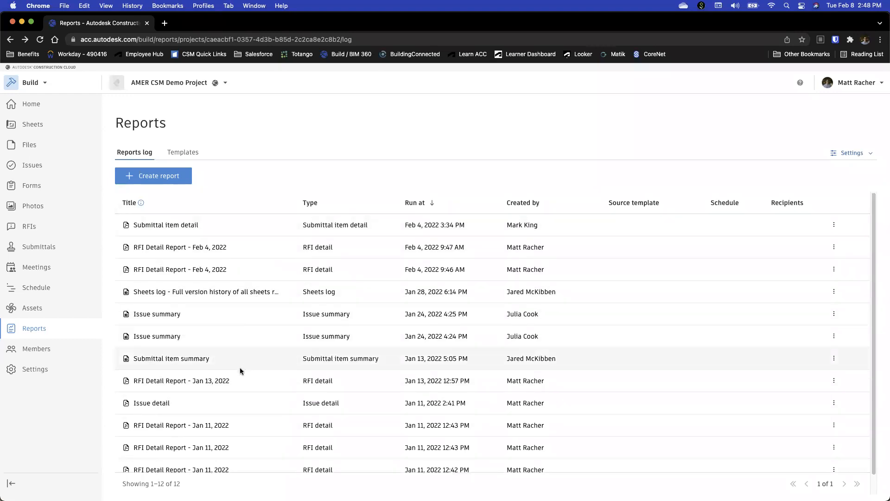
{"action": "scroll", "coordinate": [246, 278], "scroll_direction": "down", "scroll_amount": 1}
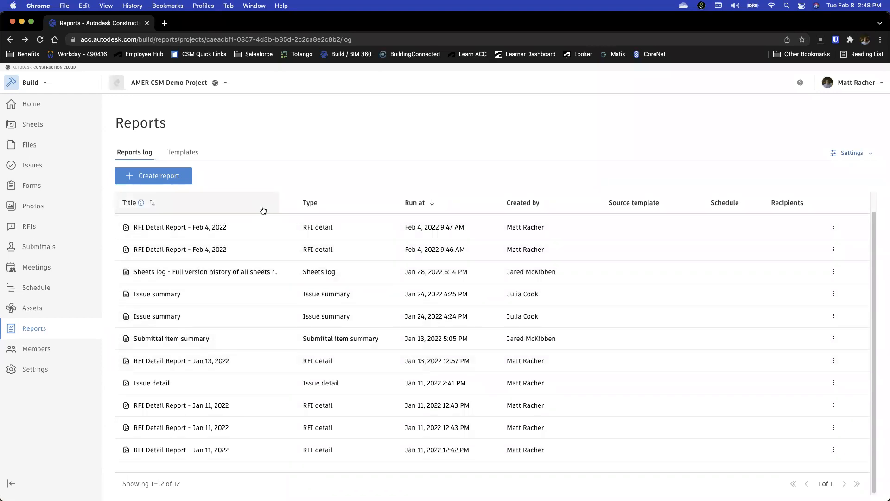
{"action": "left_click", "coordinate": [30, 350]}
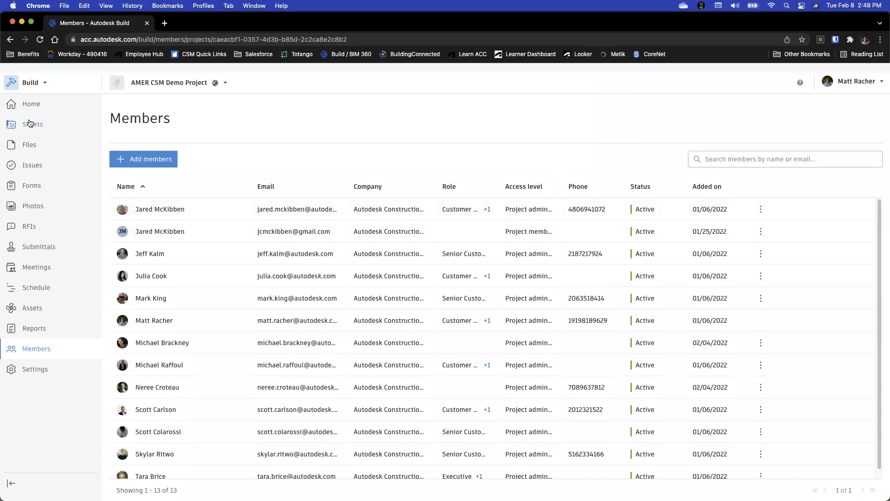
{"action": "left_click", "coordinate": [45, 83]}
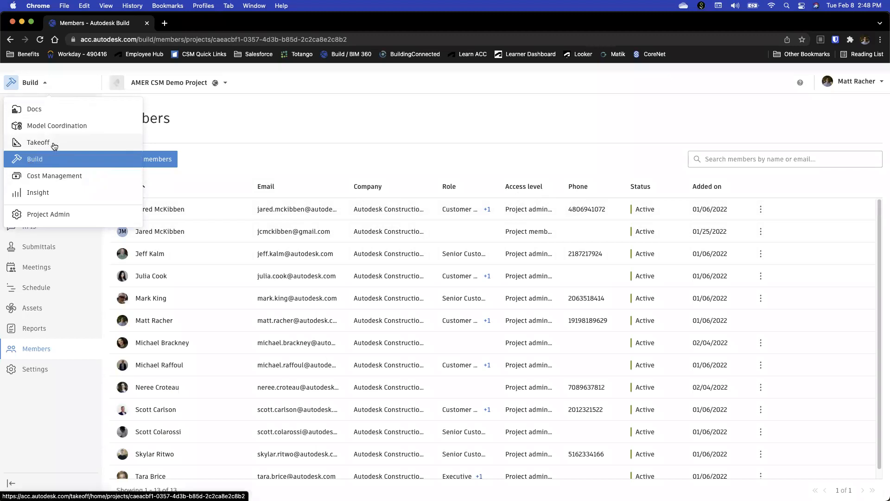
{"action": "left_click", "coordinate": [355, 129]}
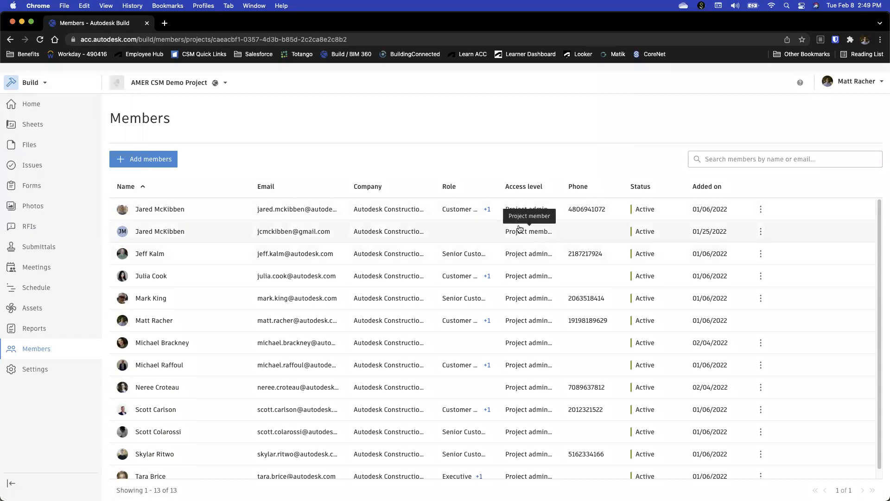
Examine the role, access level and assigned product permissions of the first several project members, returning to the first member's details
{"action": "left_click", "coordinate": [186, 216]}
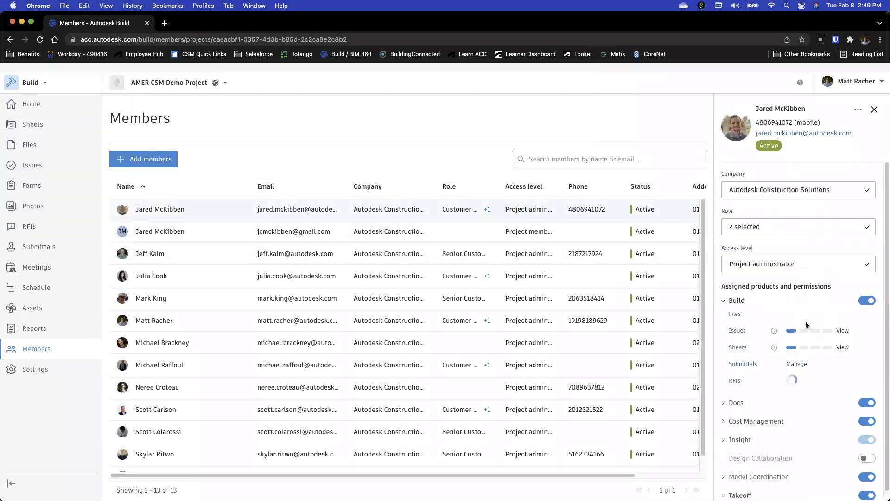
{"action": "scroll", "coordinate": [818, 321], "scroll_direction": "down", "scroll_amount": 1}
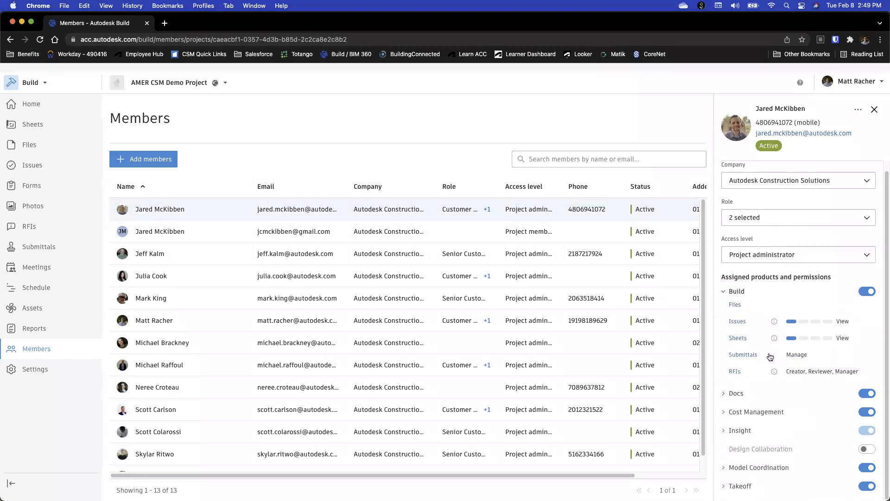
{"action": "scroll", "coordinate": [849, 255], "scroll_direction": "up", "scroll_amount": 1}
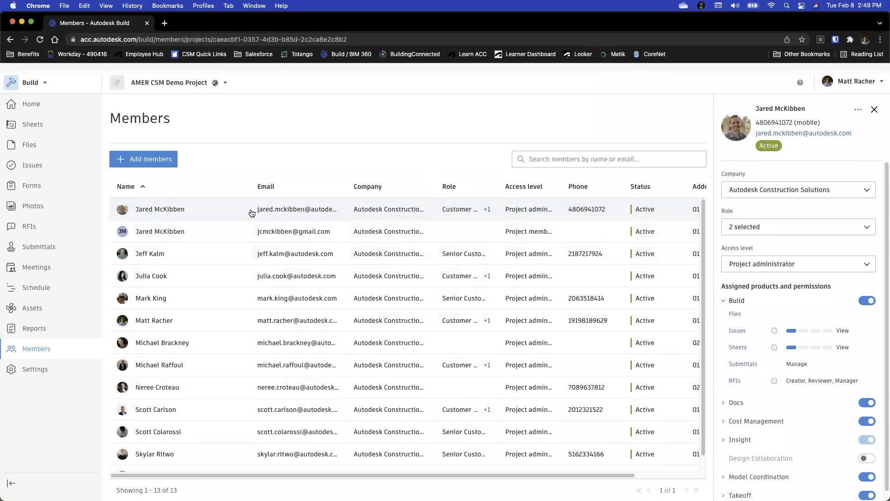
{"action": "left_click", "coordinate": [238, 234]}
{"action": "left_click", "coordinate": [242, 257]}
{"action": "left_click", "coordinate": [242, 277]}
{"action": "left_click", "coordinate": [243, 300]}
{"action": "left_click", "coordinate": [240, 321]}
{"action": "left_click", "coordinate": [246, 210]}
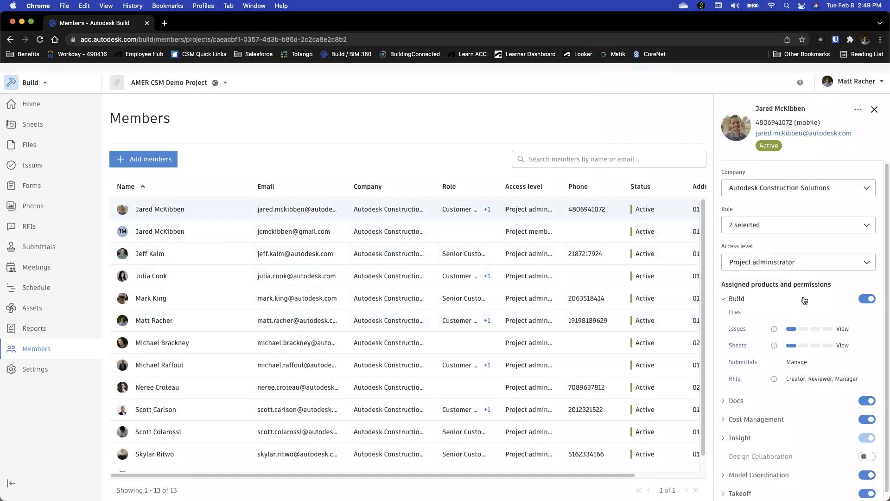
{"action": "scroll", "coordinate": [797, 278], "scroll_direction": "down", "scroll_amount": 1}
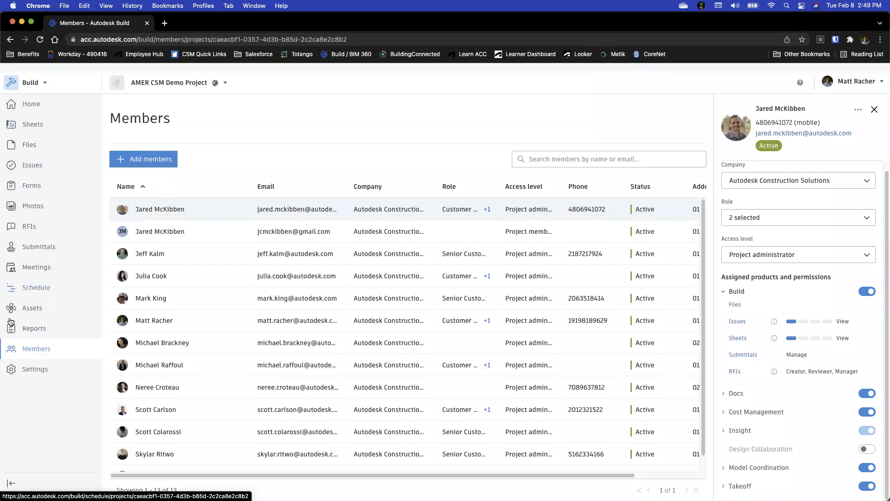
Switch from Build to Cost Management for the same project and view its home page
{"action": "left_click", "coordinate": [46, 84]}
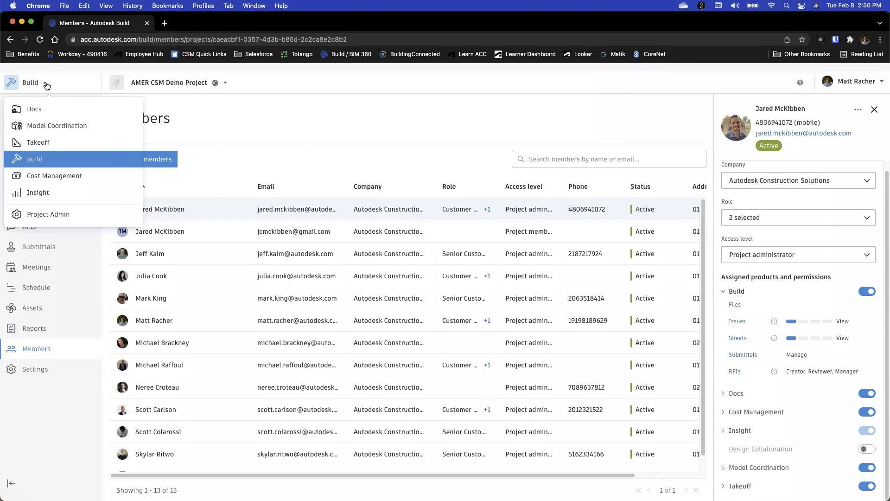
{"action": "left_click", "coordinate": [62, 177]}
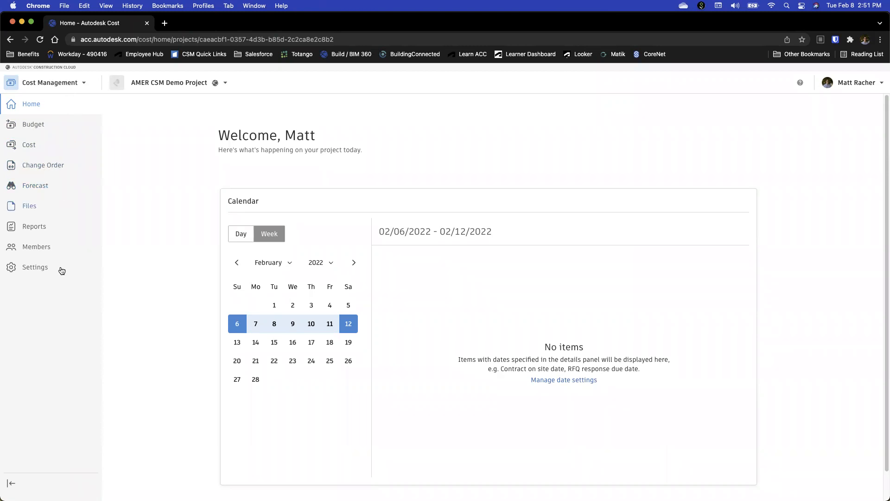
Switch to Docs and view the project's files, Reviews and Transmittals
{"action": "left_click", "coordinate": [84, 84]}
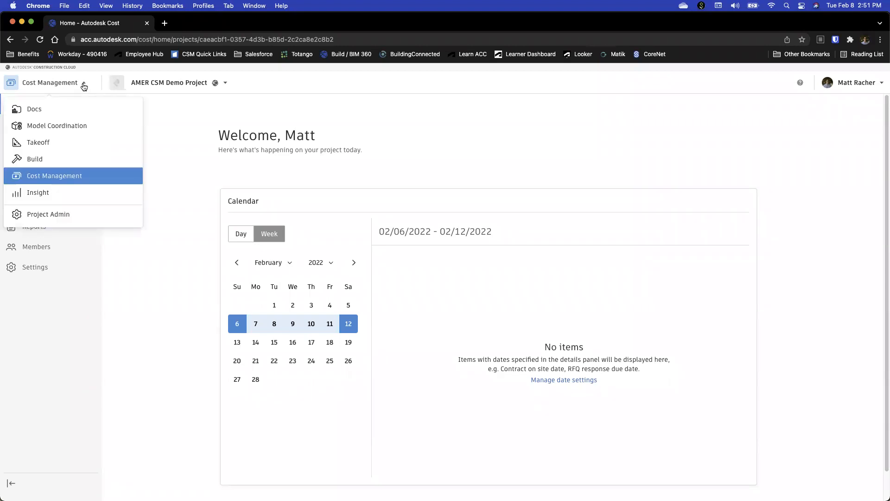
{"action": "left_click", "coordinate": [37, 109]}
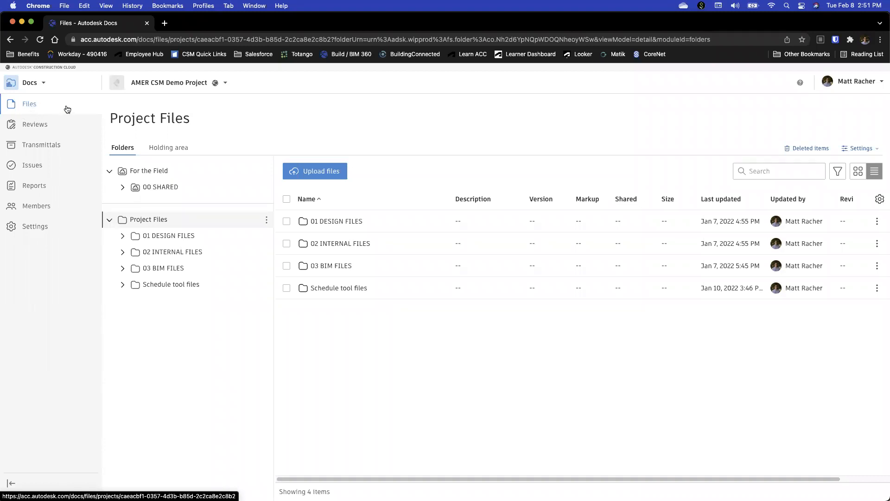
{"action": "left_click", "coordinate": [36, 124]}
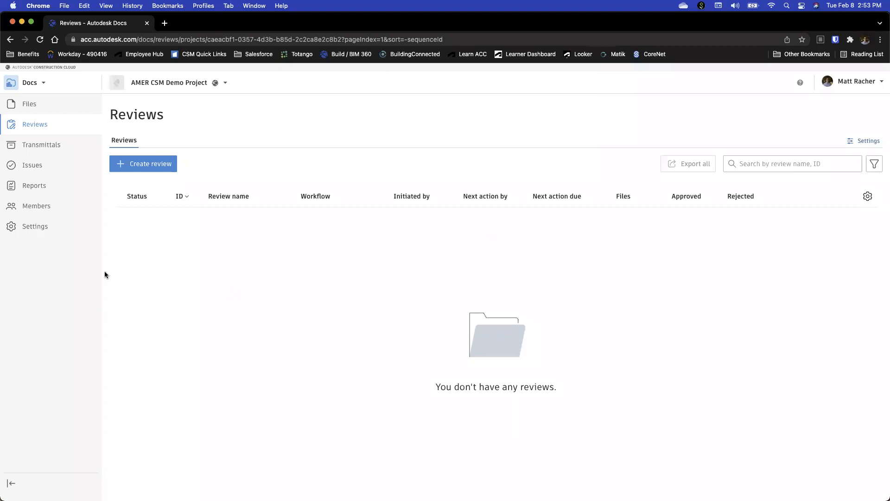
{"action": "left_click", "coordinate": [49, 146]}
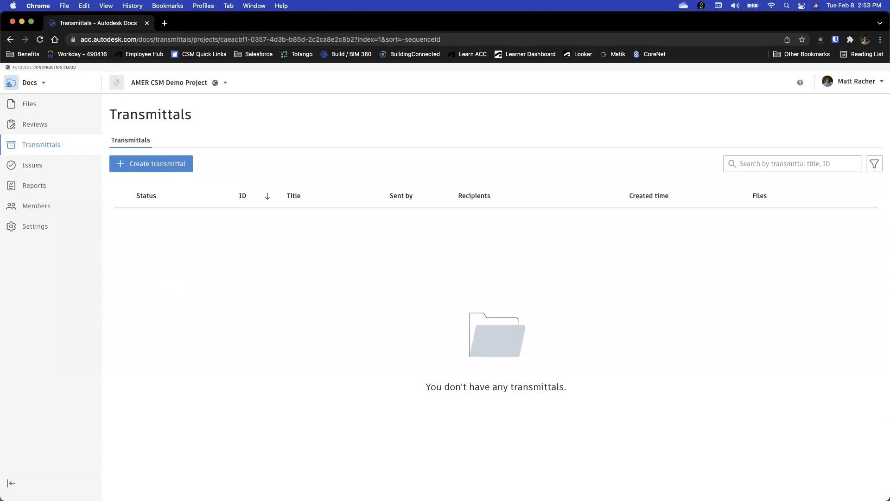
Switch to Insight and view the project's My Dashboard and Risk dashboards
{"action": "left_click", "coordinate": [34, 84]}
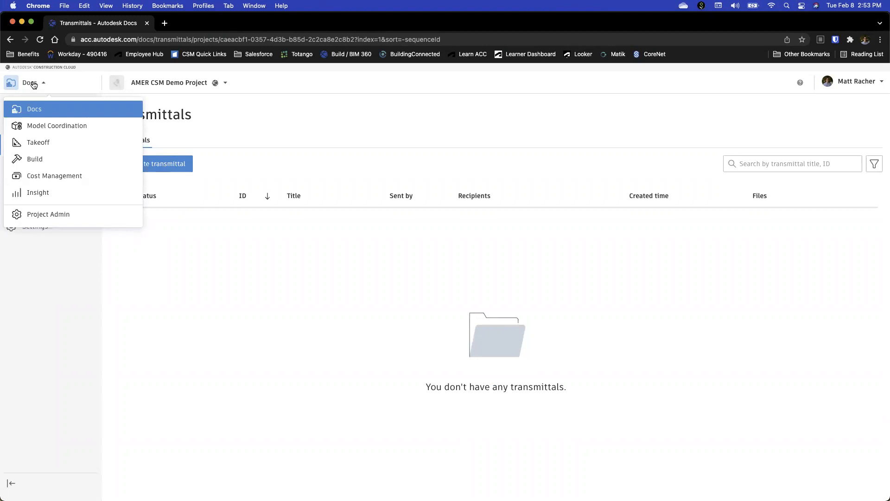
{"action": "left_click", "coordinate": [41, 194]}
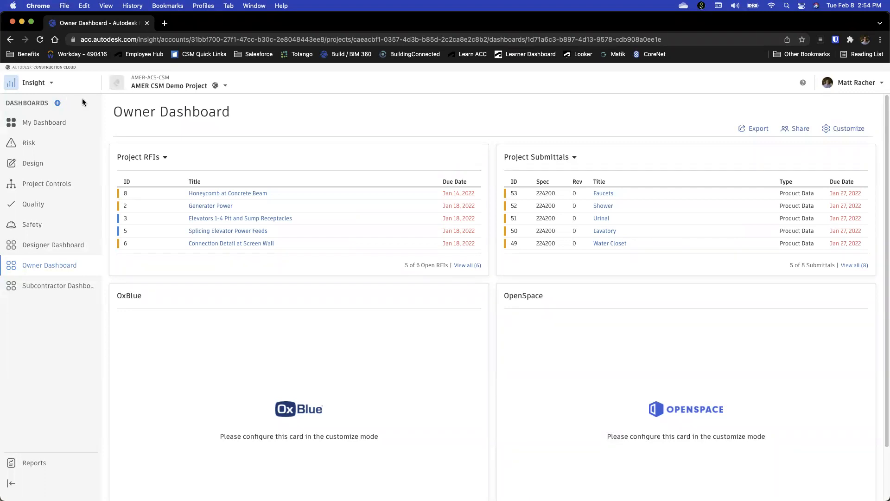
{"action": "left_click", "coordinate": [59, 125]}
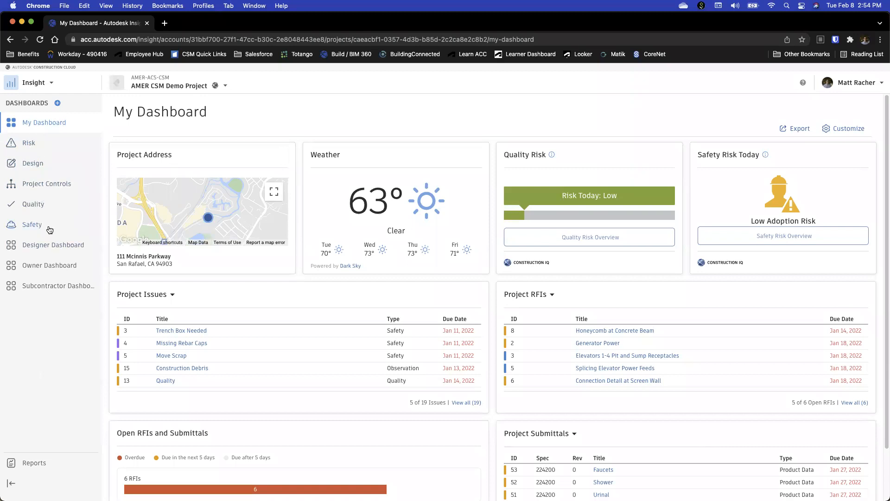
{"action": "left_click", "coordinate": [32, 147]}
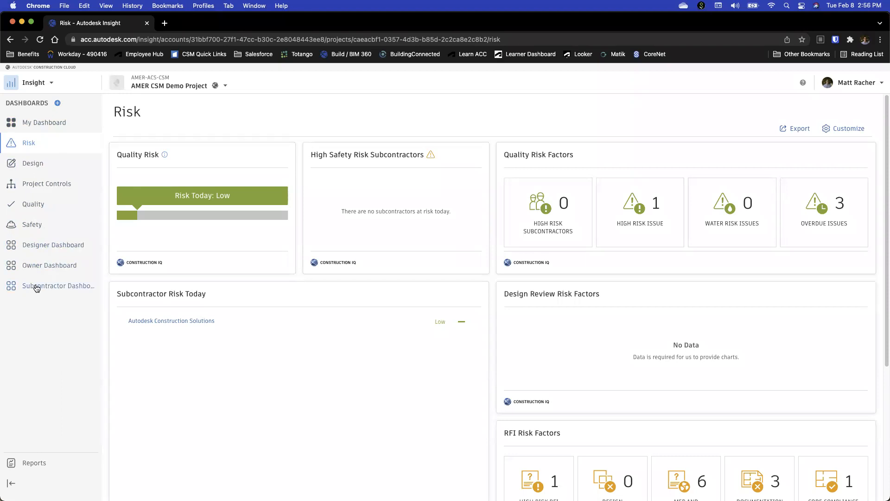
Open the Owner Dashboard for customizing, review the Card Library and the OxBlue and OpenSpace cards, and leave without saving
{"action": "left_click", "coordinate": [40, 267]}
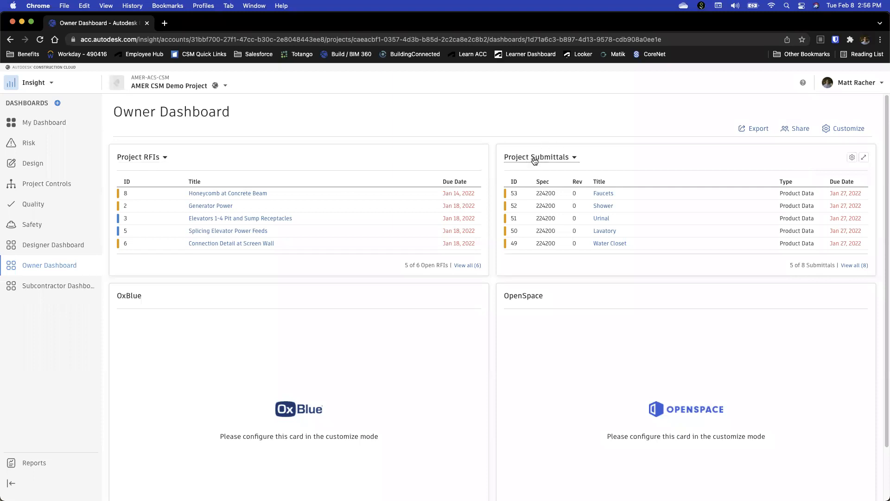
{"action": "left_click", "coordinate": [843, 128]}
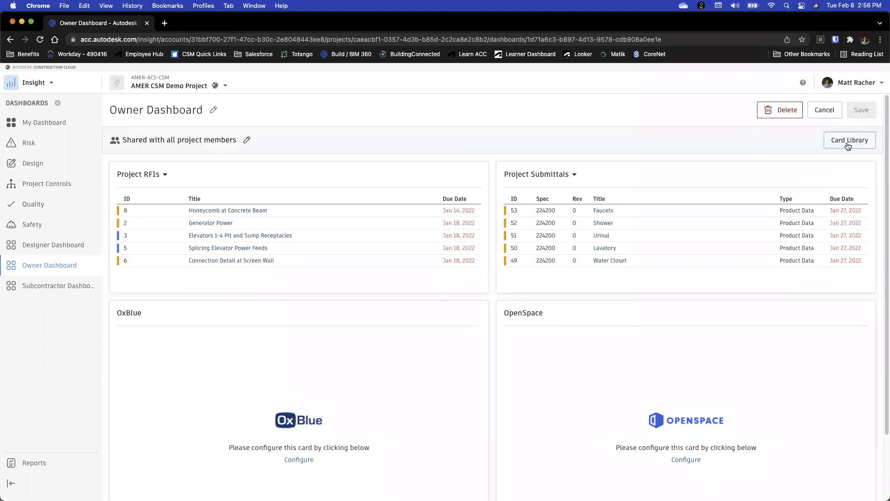
{"action": "left_click", "coordinate": [847, 144]}
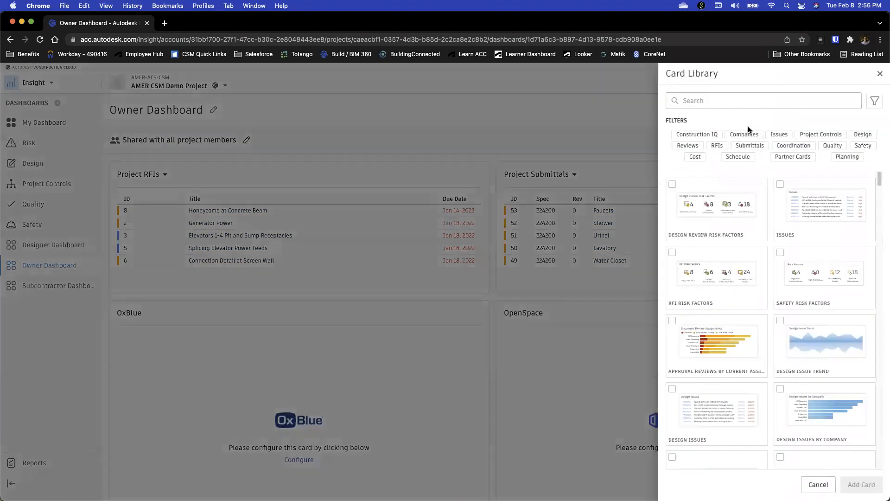
{"action": "left_click", "coordinate": [879, 74]}
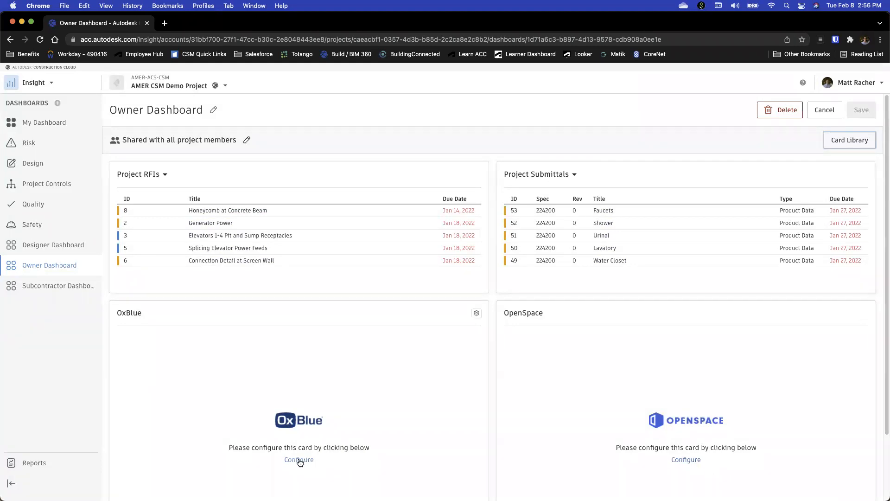
{"action": "scroll", "coordinate": [549, 397], "scroll_direction": "down", "scroll_amount": 3}
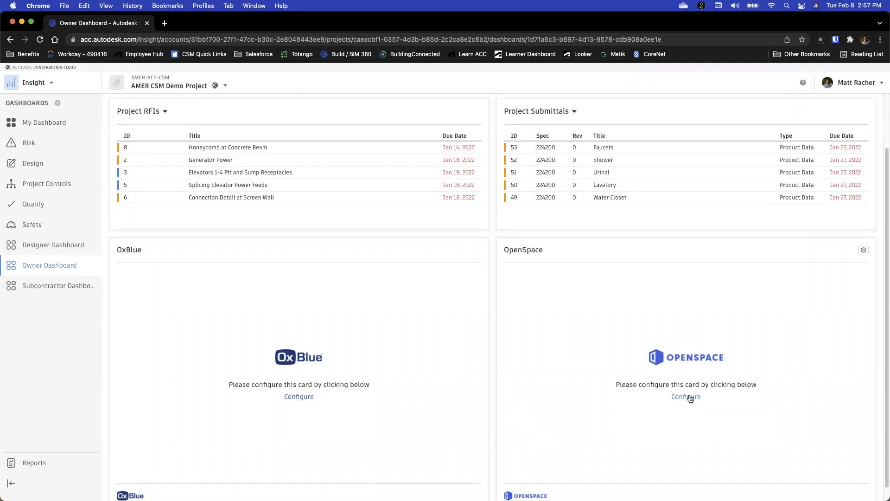
{"action": "left_click", "coordinate": [689, 397]}
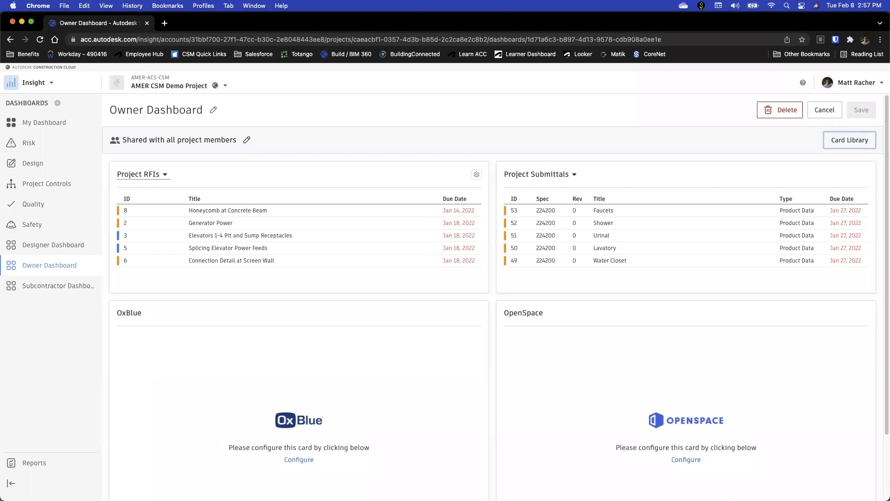
{"action": "left_click", "coordinate": [824, 111]}
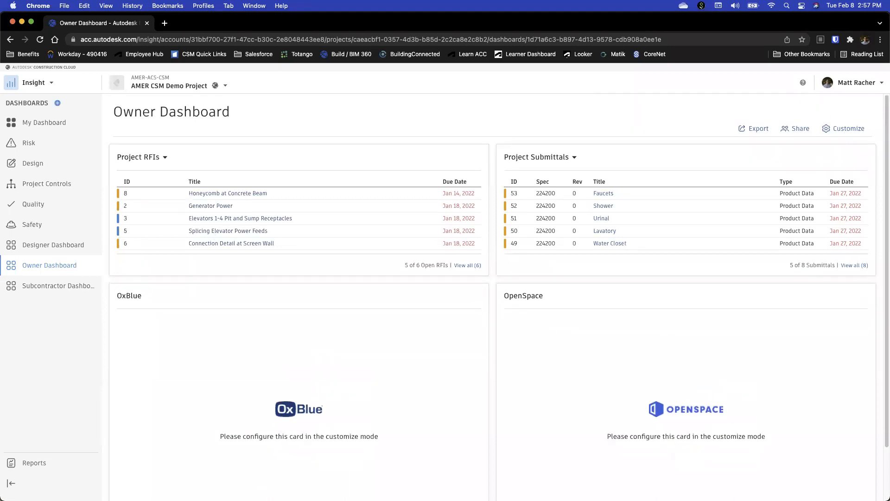